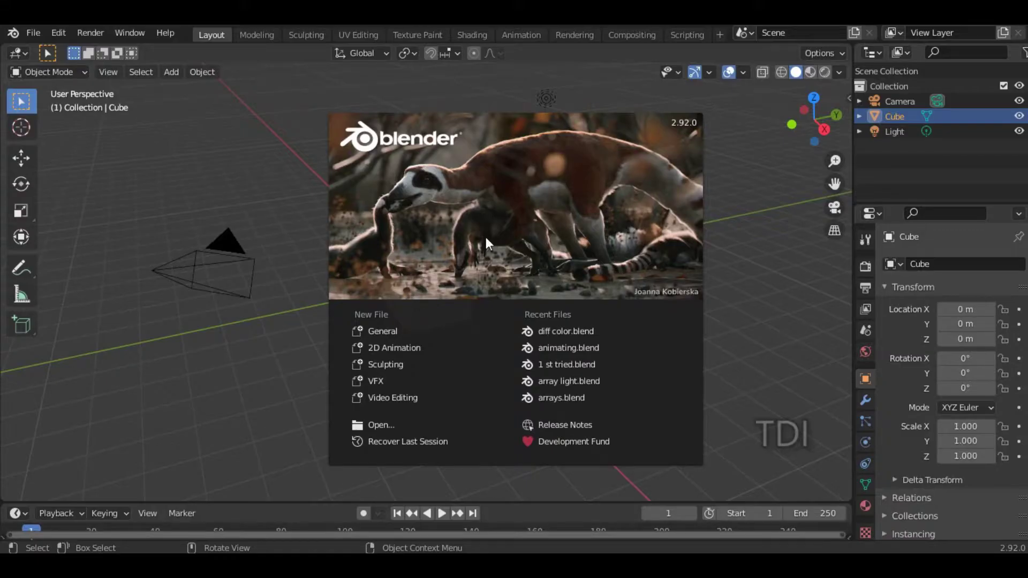
# Open a new General file from the splash screen with the default cube, camera and light
pyautogui.click(387, 330)
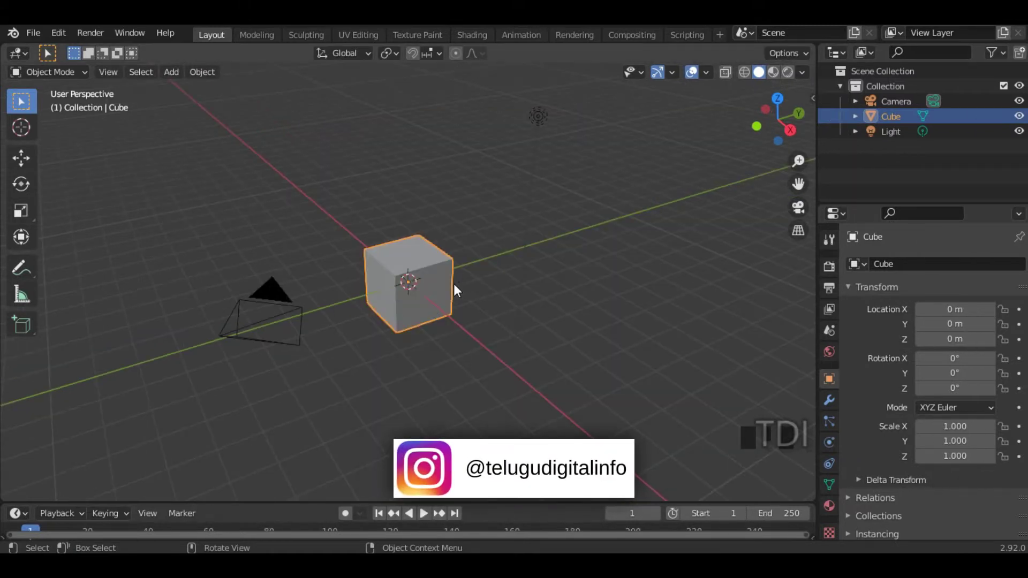
# Raise the cube to Z 3.2284 m and tilt it to rotation 28.2°, 12.1°, -44.9°
pyautogui.press('g')
pyautogui.press('z')
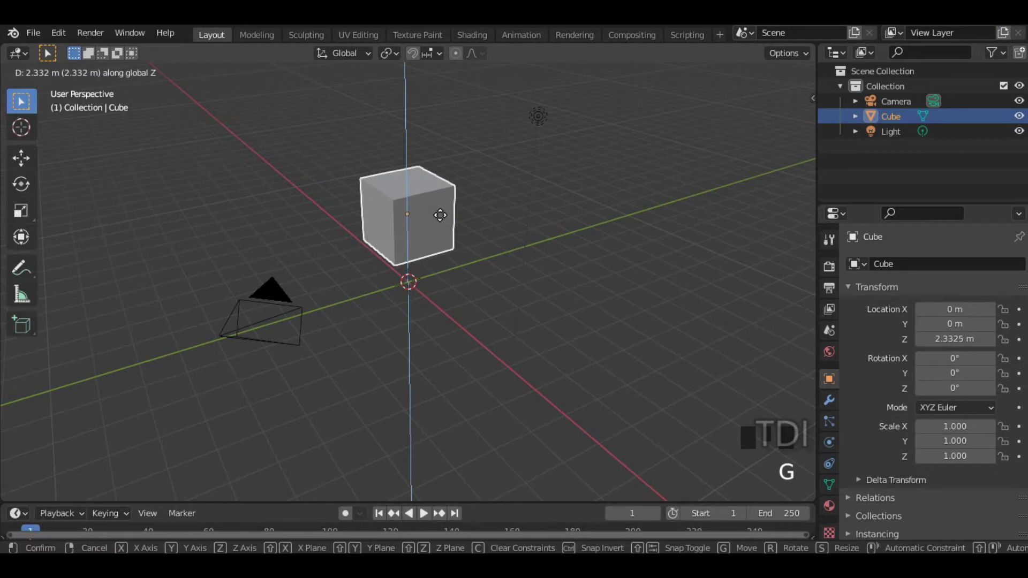
pyautogui.click(449, 186)
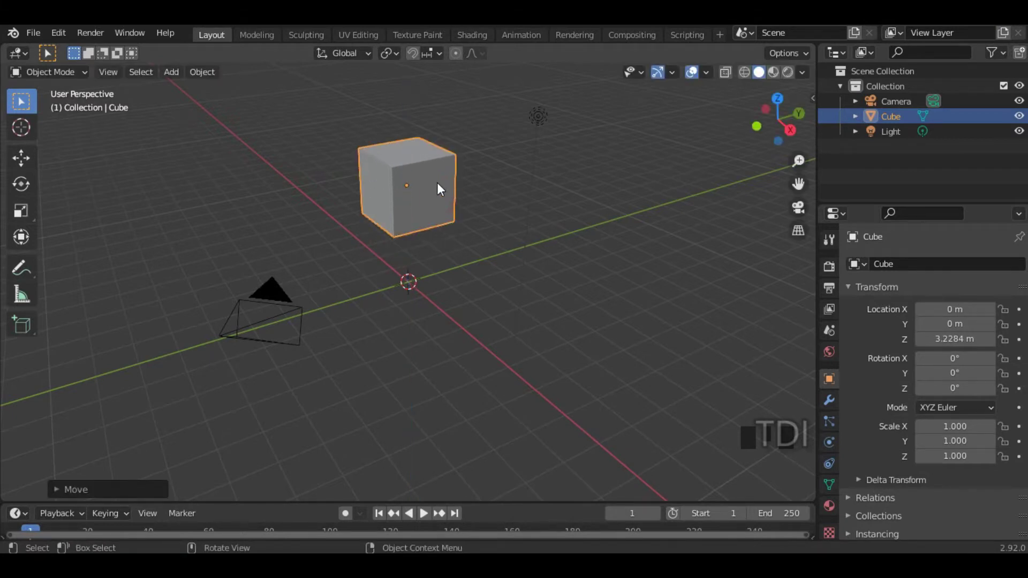
pyautogui.press('r')
pyautogui.press('r')
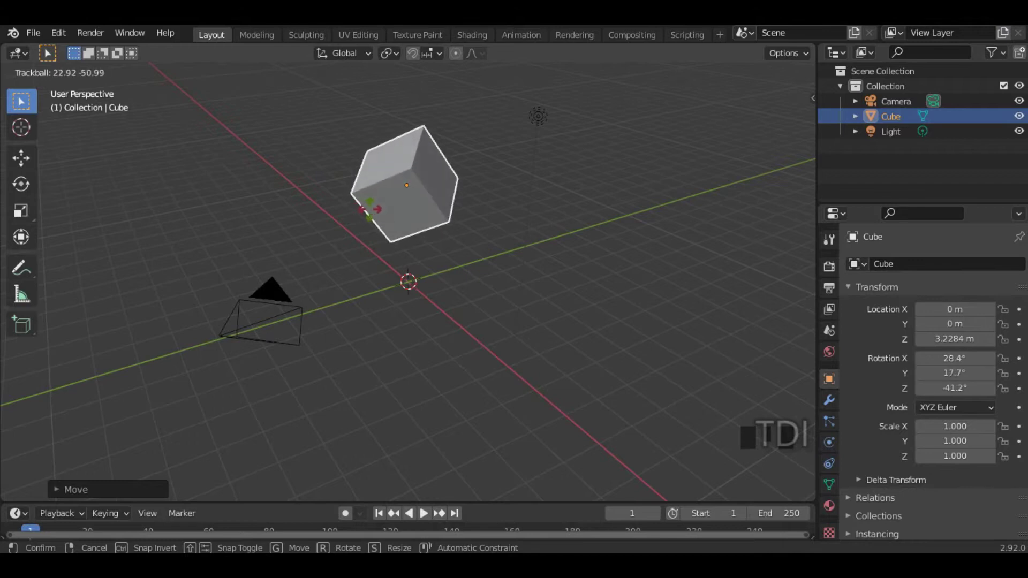
pyautogui.click(439, 259)
# Scribble annotation strokes on the cube, then undo them
pyautogui.moveTo(439, 260); pyautogui.dragTo(475, 289, button='middle')
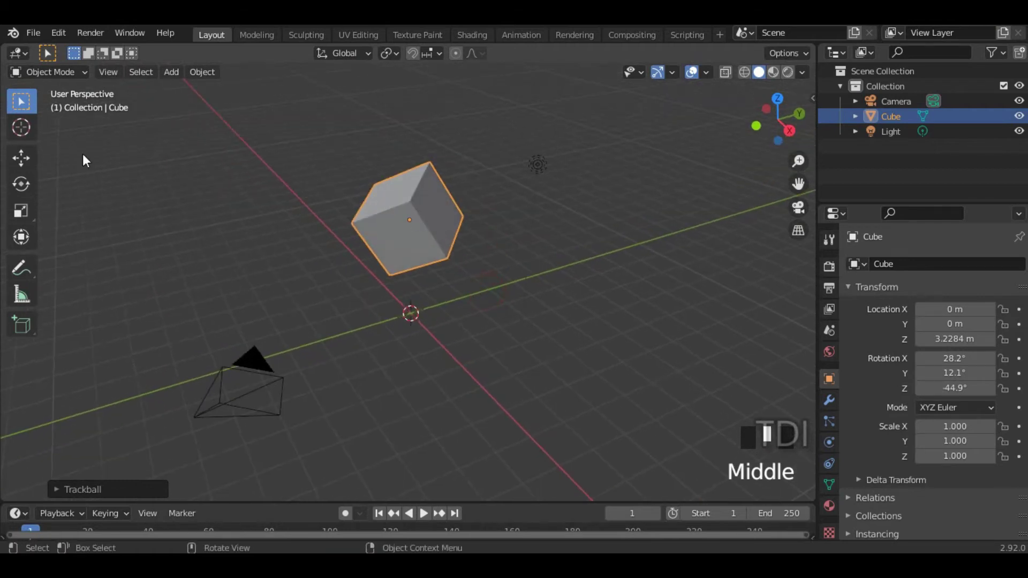
pyautogui.click(21, 267)
pyautogui.moveTo(438, 199)
pyautogui.mouseDown()
pyautogui.moveTo(442, 217)
pyautogui.moveTo(392, 237)
pyautogui.moveTo(417, 250)
pyautogui.mouseUp()
pyautogui.moveTo(382, 190)
pyautogui.mouseDown()
pyautogui.moveTo(407, 195)
pyautogui.moveTo(391, 206)
pyautogui.mouseUp()
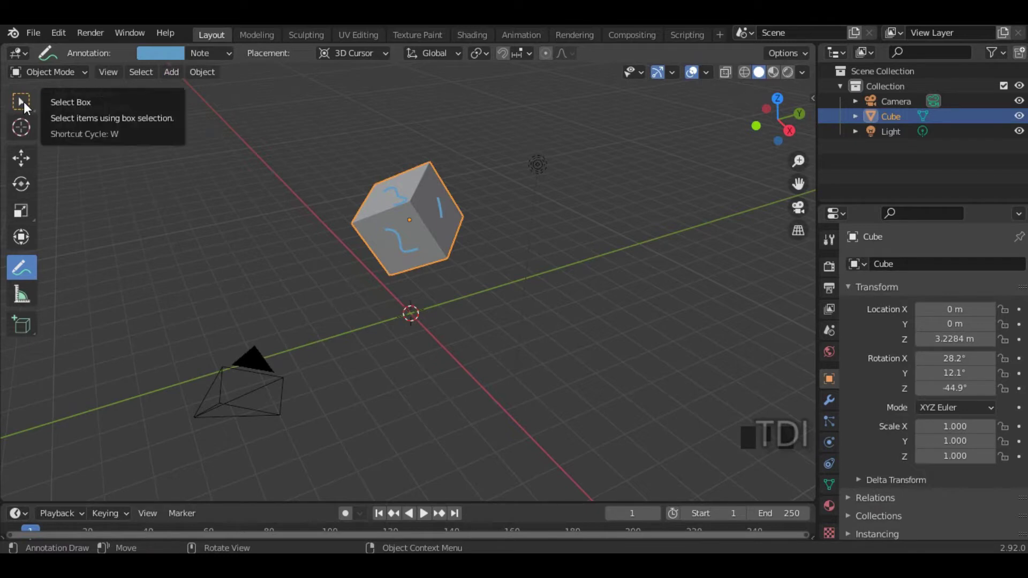
pyautogui.click(21, 102)
pyautogui.hotkey('ctrl', 'z')
pyautogui.hotkey('ctrl', 'z')
pyautogui.hotkey('ctrl', 'z')
pyautogui.hotkey('ctrl', 'z')
pyautogui.moveTo(490, 290)
pyautogui.keyDown('shift'); pyautogui.mouseDown(button='middle')
pyautogui.moveTo(458, 293)
pyautogui.moveTo(452, 247)
pyautogui.mouseUp(button='middle'); pyautogui.keyUp('shift')
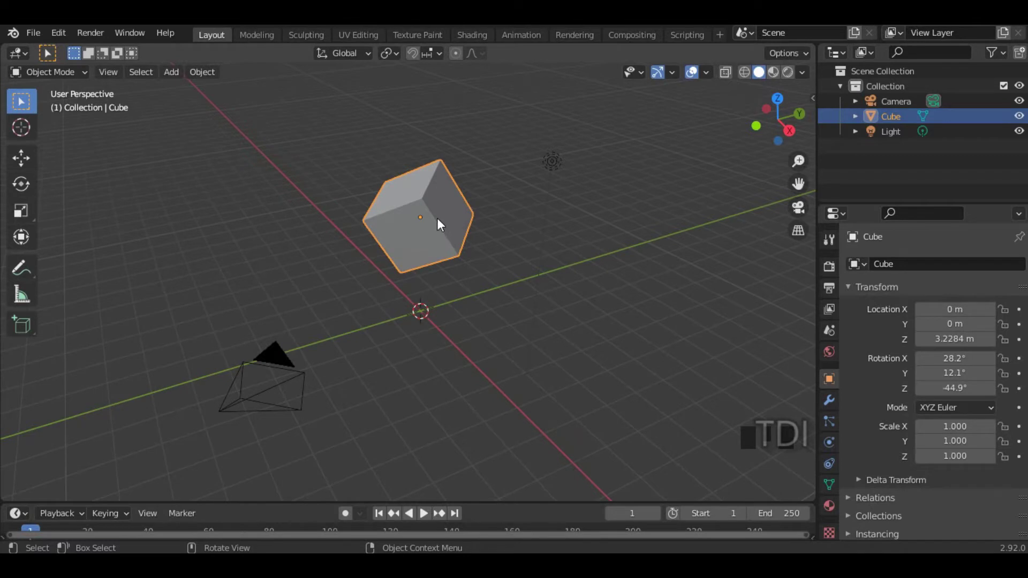
# Inspect the cube's Principled BSDF material in Shading with a widened Properties panel, then return to Layout
pyautogui.click(474, 33)
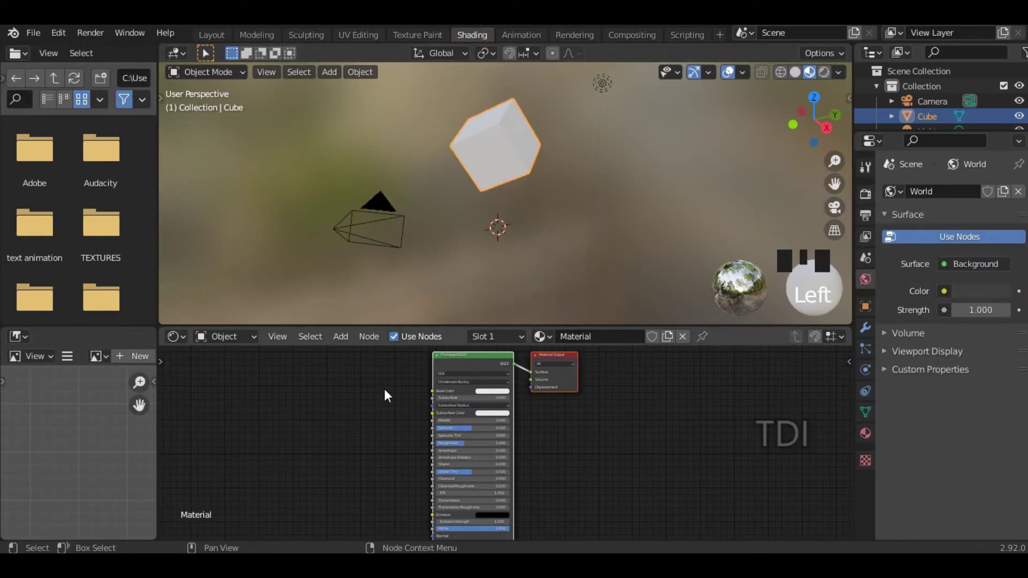
pyautogui.moveTo(384, 395); pyautogui.dragTo(400, 396, button='middle')
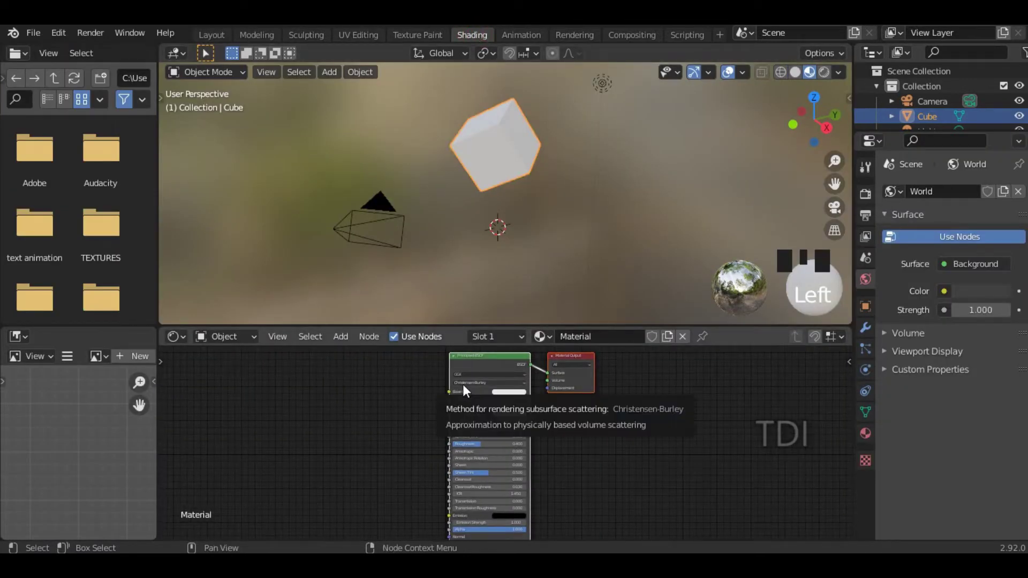
pyautogui.click(866, 432)
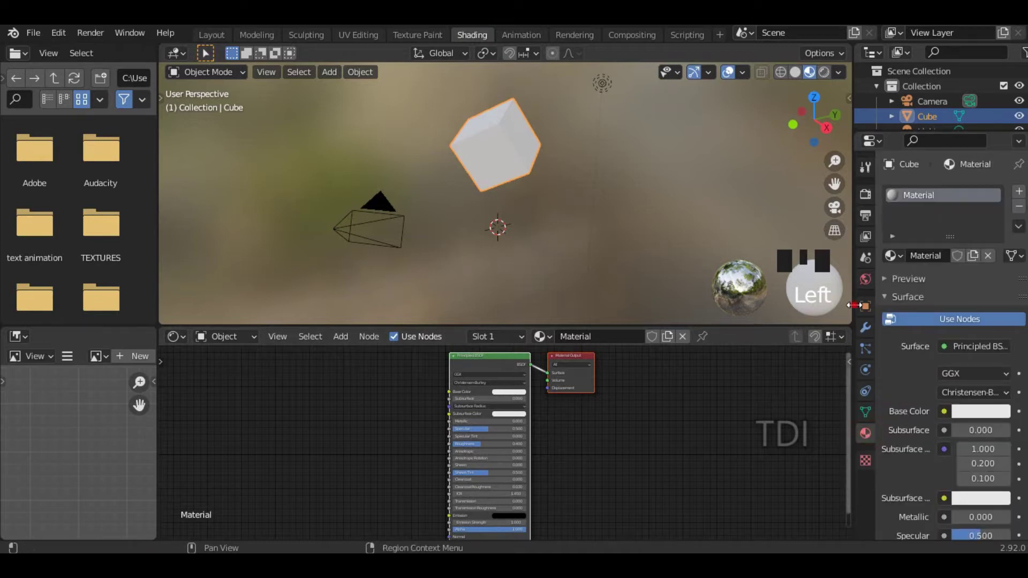
pyautogui.moveTo(855, 316); pyautogui.dragTo(803, 316)
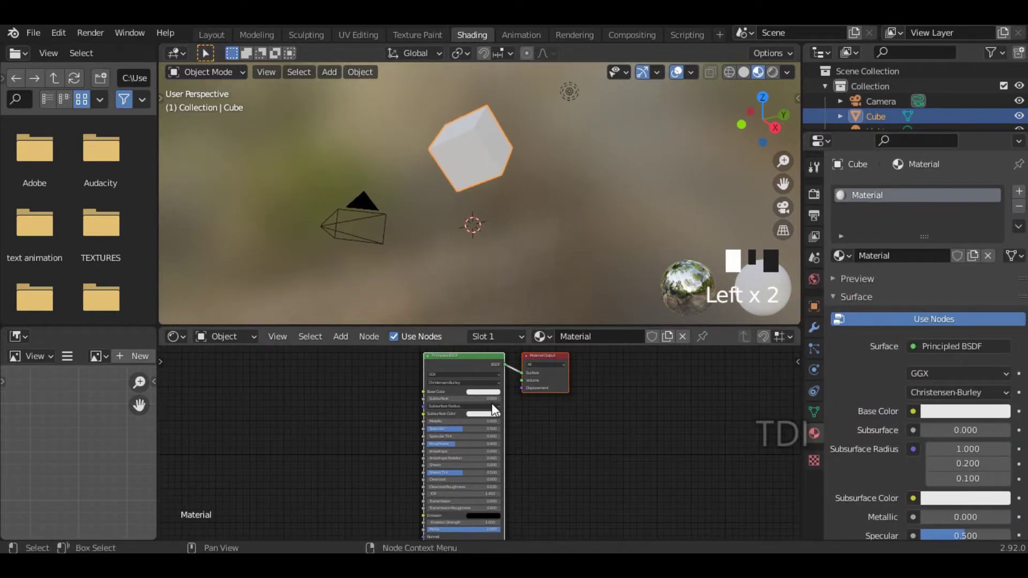
pyautogui.moveTo(362, 403); pyautogui.dragTo(373, 409, button='middle')
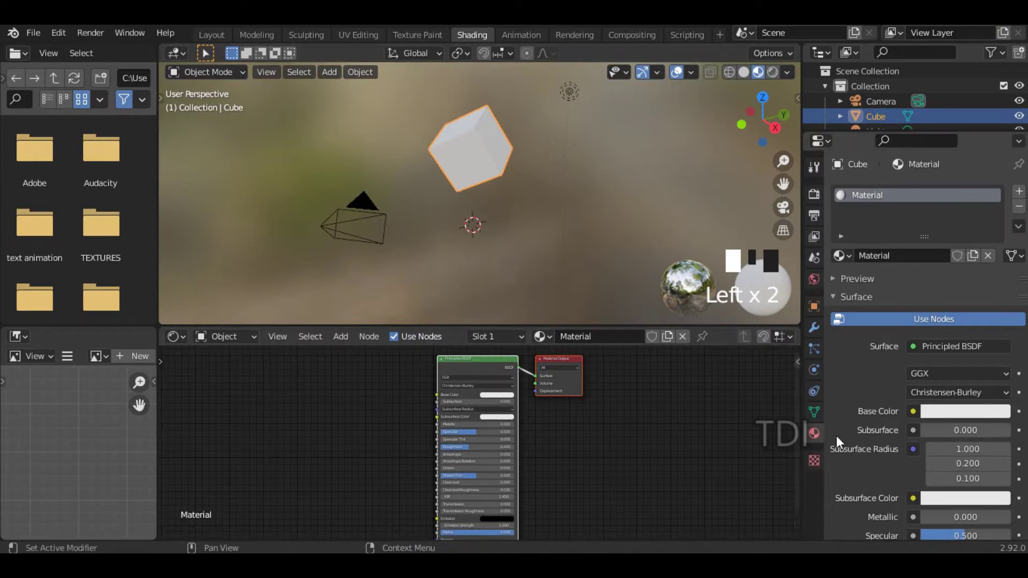
pyautogui.click(208, 35)
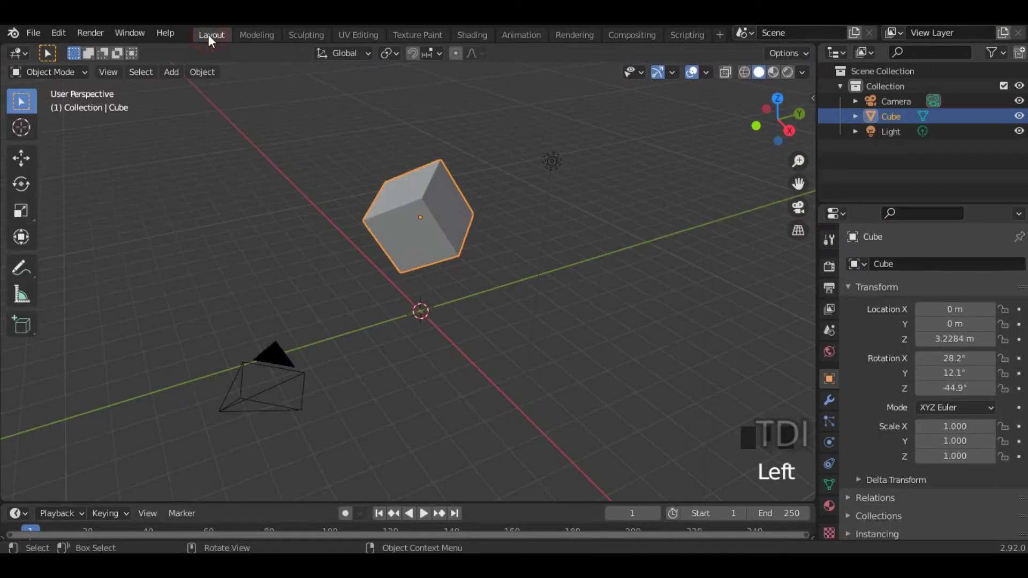
# Switch the viewport to Rendered shading and rename the cube's material from 'Material' to 'default'
pyautogui.click(787, 71)
pyautogui.moveTo(515, 195)
pyautogui.mouseDown(button='middle')
pyautogui.moveTo(557, 206)
pyautogui.moveTo(596, 308)
pyautogui.mouseUp(button='middle')
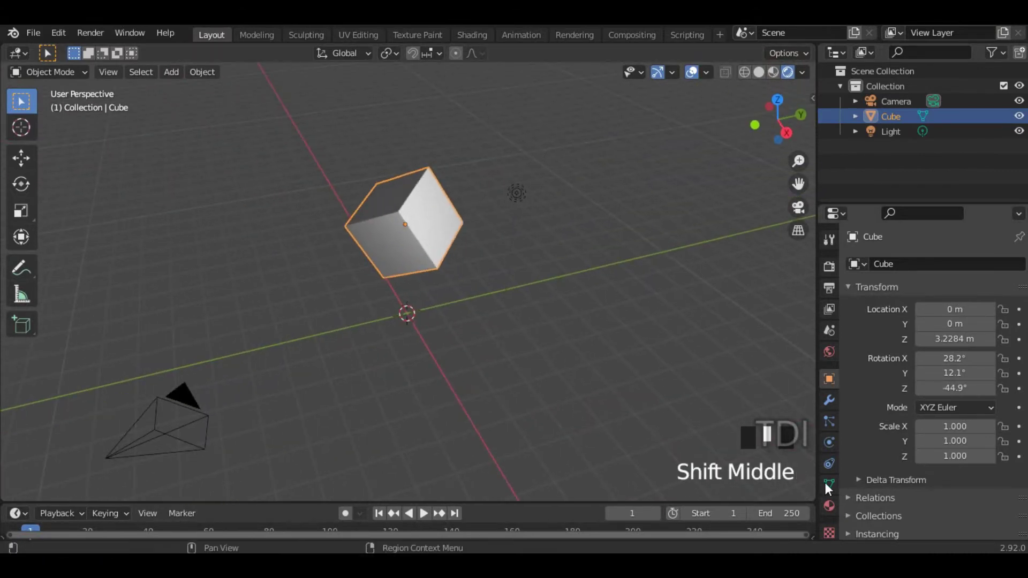
pyautogui.click(829, 506)
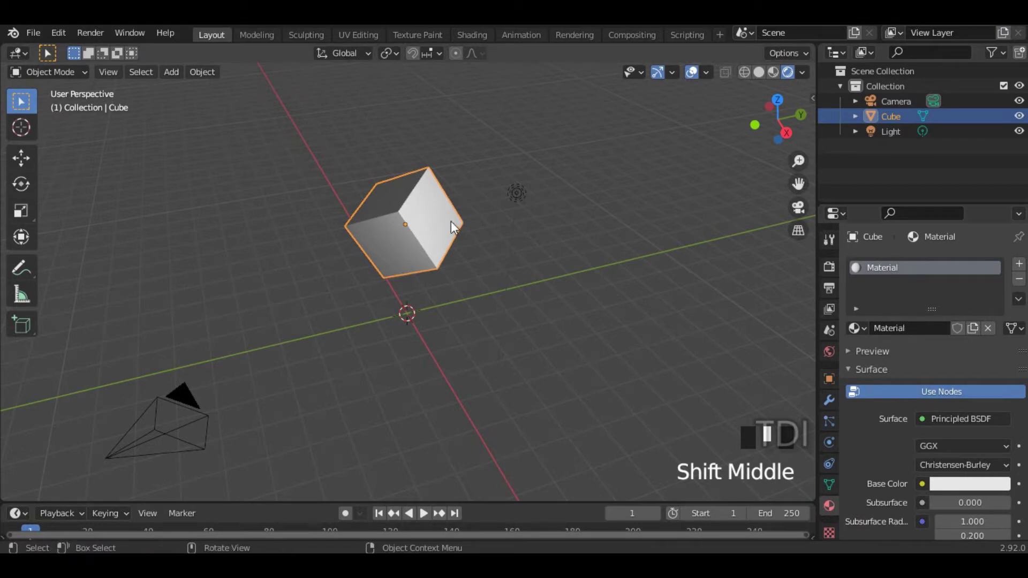
pyautogui.click(909, 329)
pyautogui.write('defayu')
pyautogui.press('BackSpace')
pyautogui.press('BackSpace')
pyautogui.write('u')
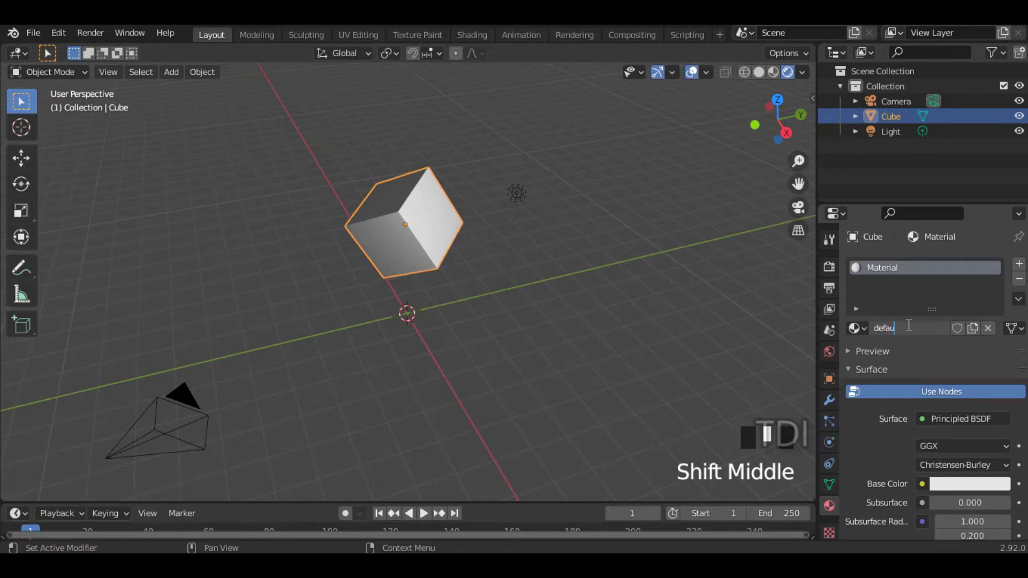
pyautogui.write('lt')
pyautogui.press('Return')
pyautogui.moveTo(490, 265); pyautogui.dragTo(423, 251, button='middle')
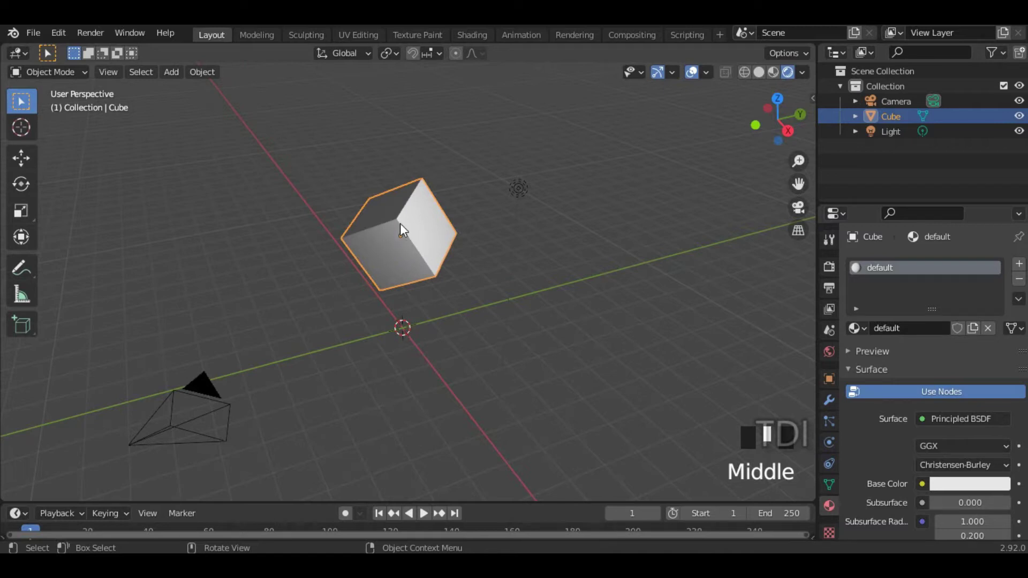
# Enter Edit Mode on the cube in Face Select mode and pick its right face
pyautogui.press('Tab')
pyautogui.scroll(1, 428, 225)
pyautogui.scroll(1, 427, 224)
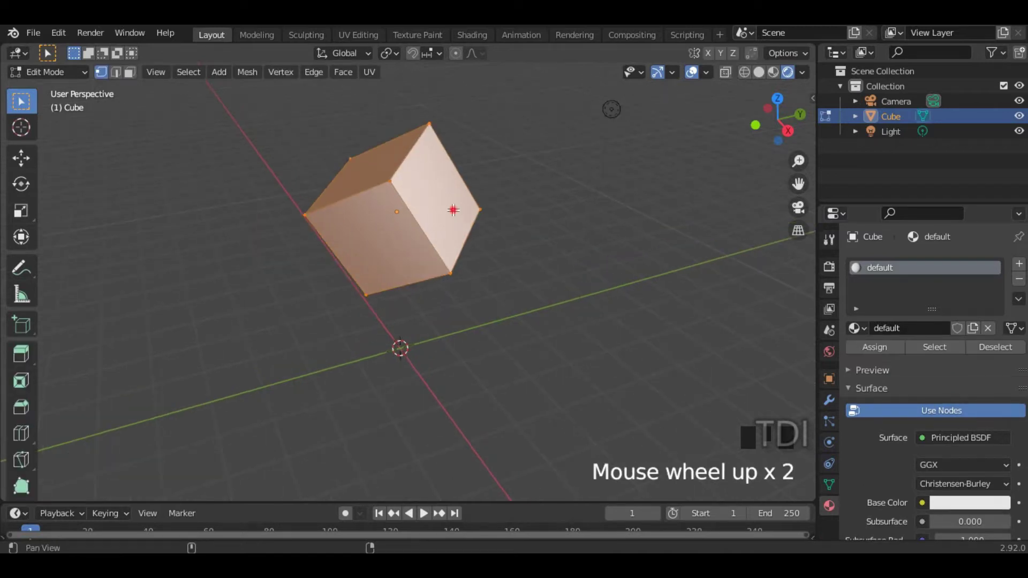
pyautogui.keyDown('shift'); pyautogui.moveTo(427, 225); pyautogui.dragTo(413, 262, button='middle'); pyautogui.keyUp('shift')
pyautogui.click(130, 73)
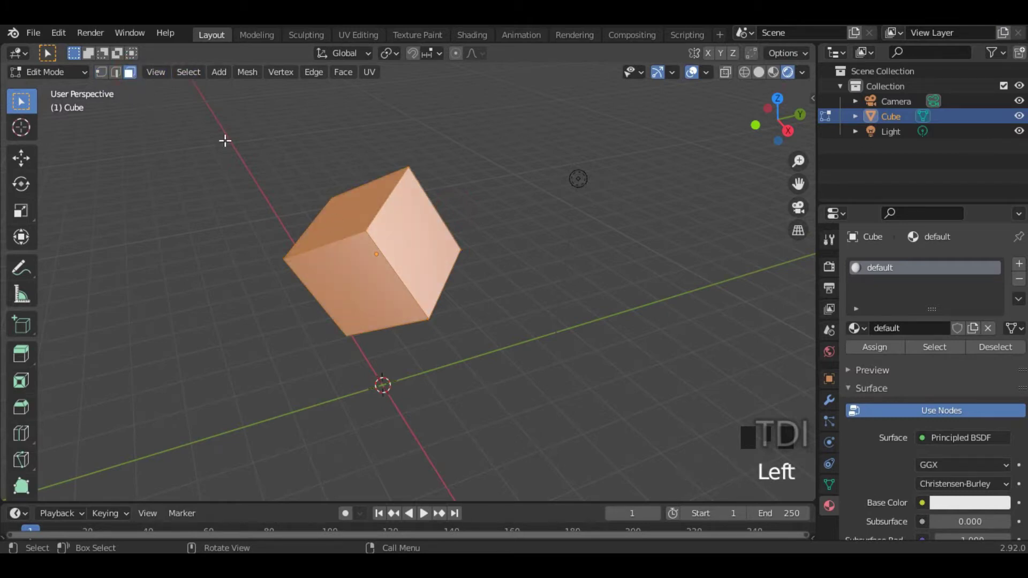
pyautogui.click(431, 225)
pyautogui.keyDown('shift'); pyautogui.moveTo(459, 291); pyautogui.dragTo(440, 267, button='middle'); pyautogui.keyUp('shift')
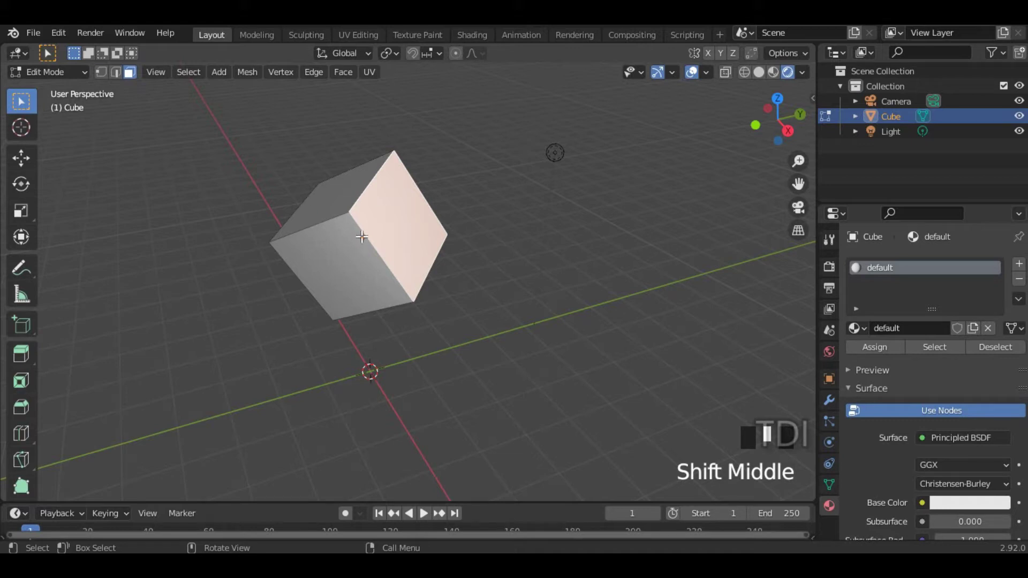
pyautogui.click(444, 235)
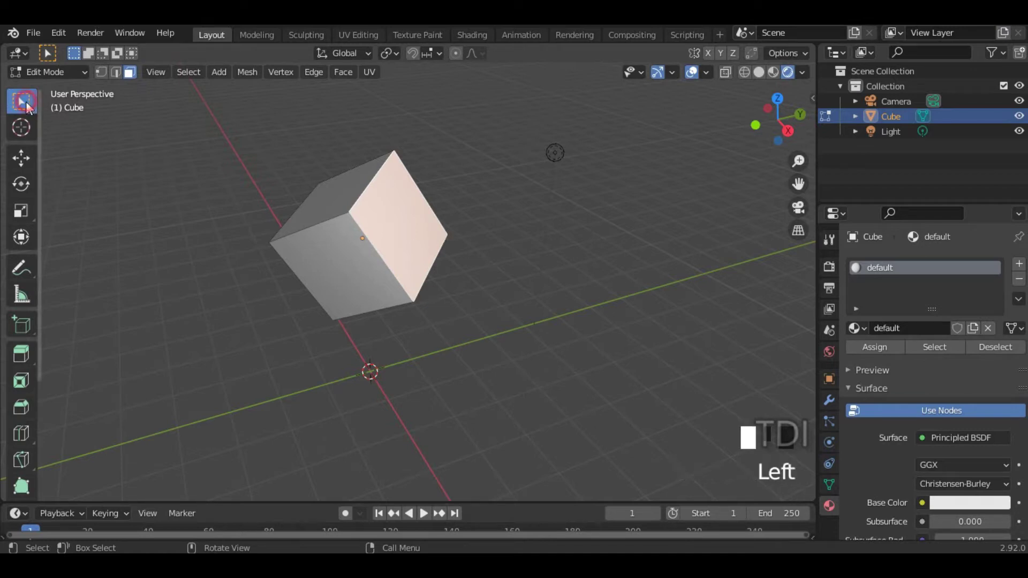
# Add a second material slot with a new material named '1'
pyautogui.click(1020, 265)
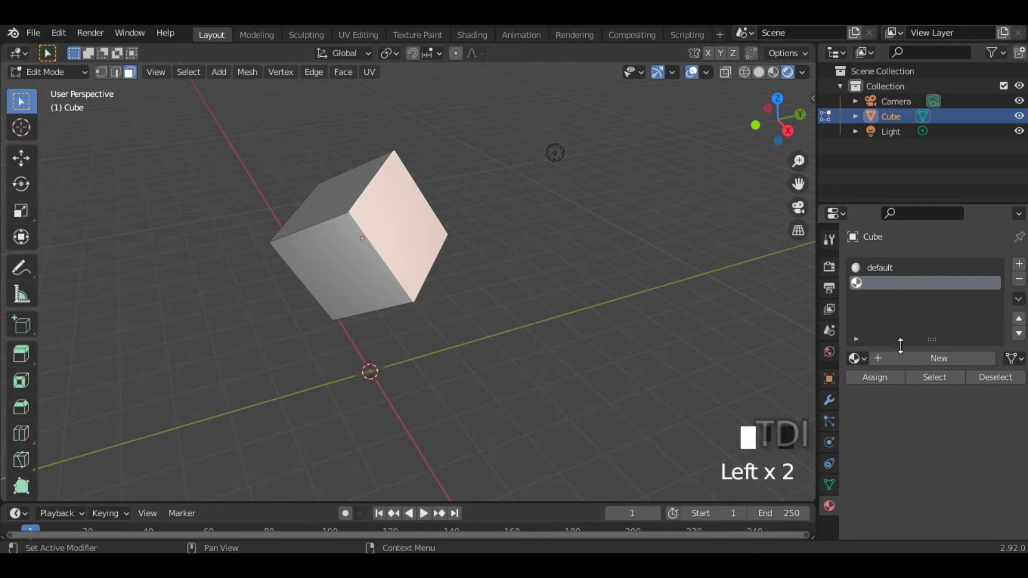
pyautogui.click(931, 358)
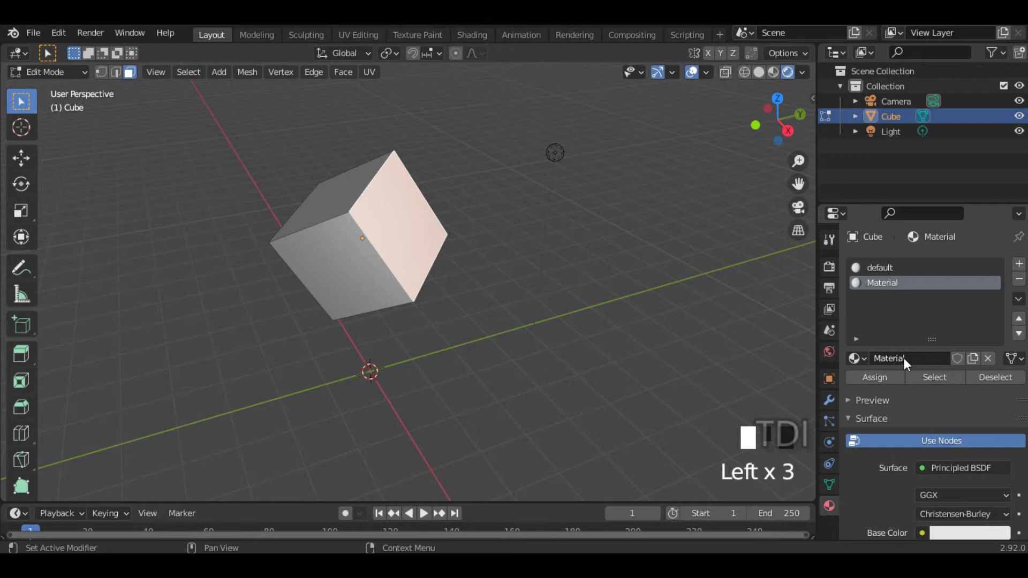
pyautogui.scroll(-5, 911, 443)
pyautogui.scroll(5, 914, 458)
pyautogui.click(906, 356)
pyautogui.write('1')
pyautogui.press('Return')
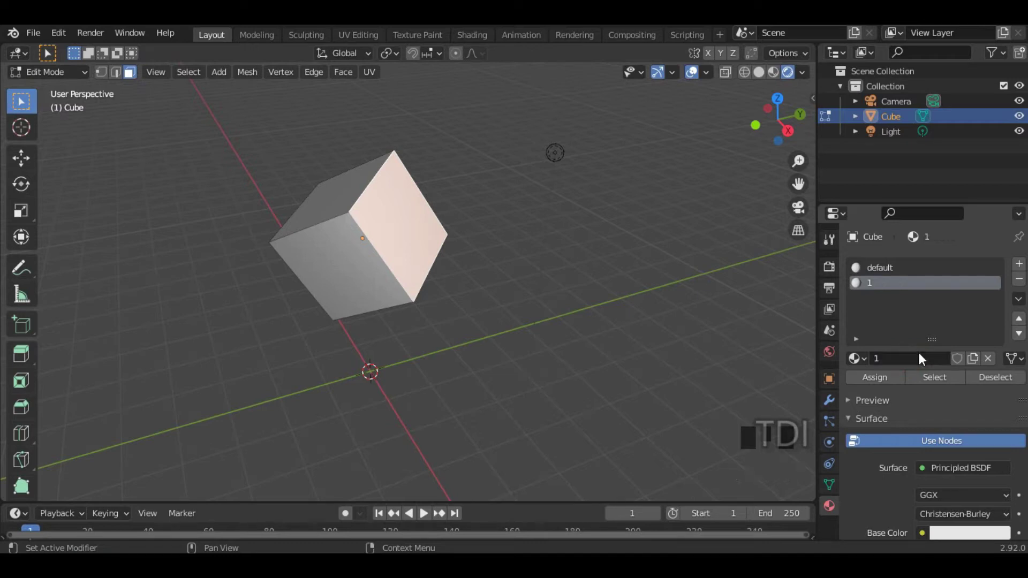
# Set material 1's base colour to blue (H 0.582, S 0.994, V 0.800)
pyautogui.scroll(-4, 878, 328)
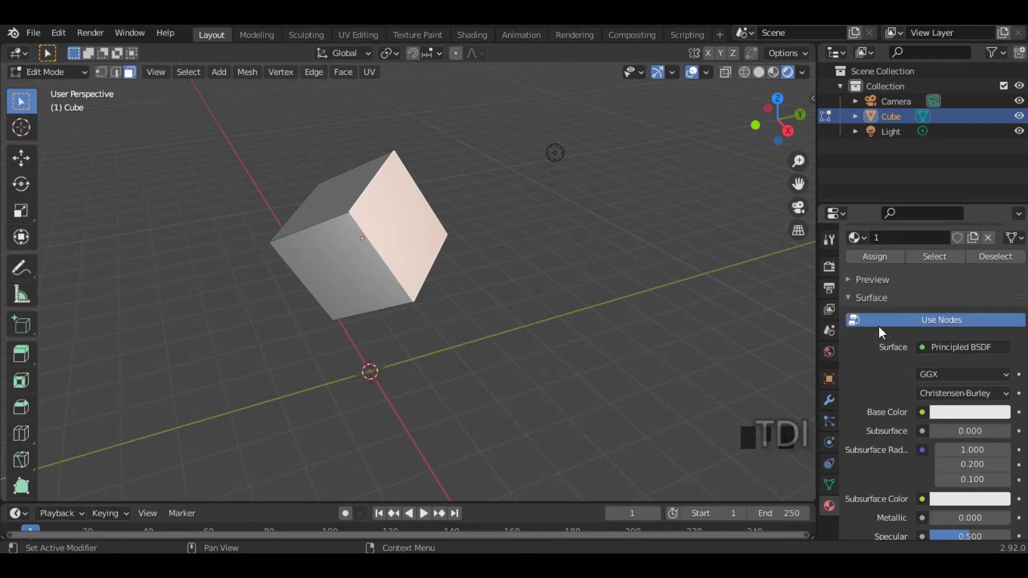
pyautogui.click(972, 414)
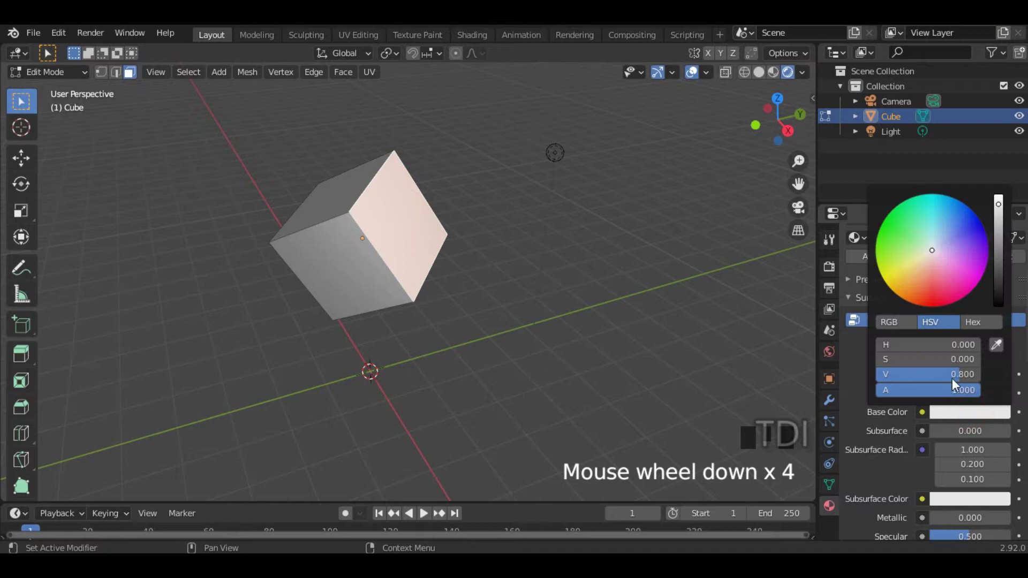
pyautogui.moveTo(932, 256)
pyautogui.mouseDown()
pyautogui.moveTo(956, 201)
pyautogui.moveTo(947, 200)
pyautogui.mouseUp()
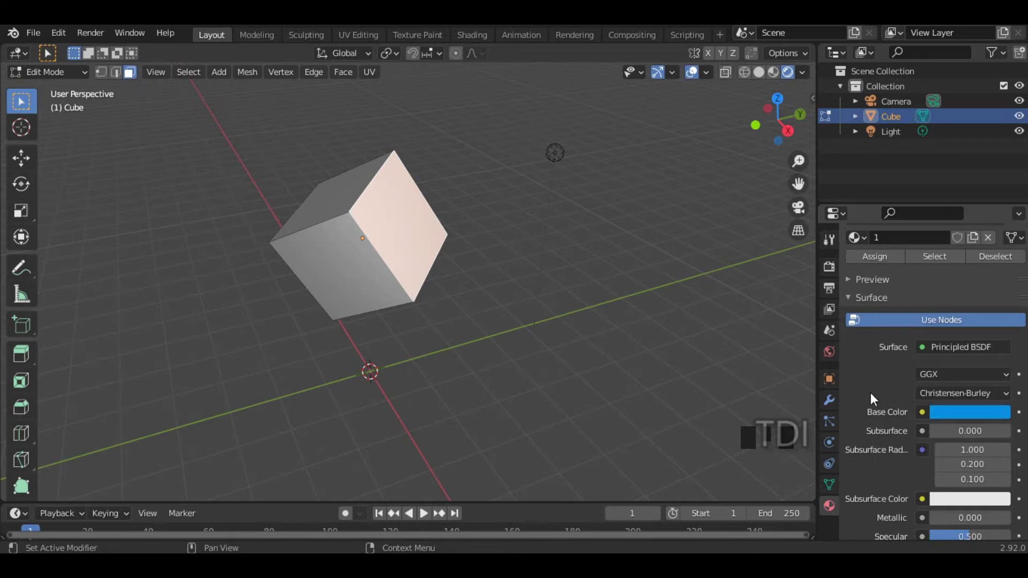
pyautogui.scroll(-4, 869, 392)
pyautogui.scroll(-4, 883, 423)
pyautogui.scroll(10, 881, 466)
pyautogui.scroll(3, 869, 448)
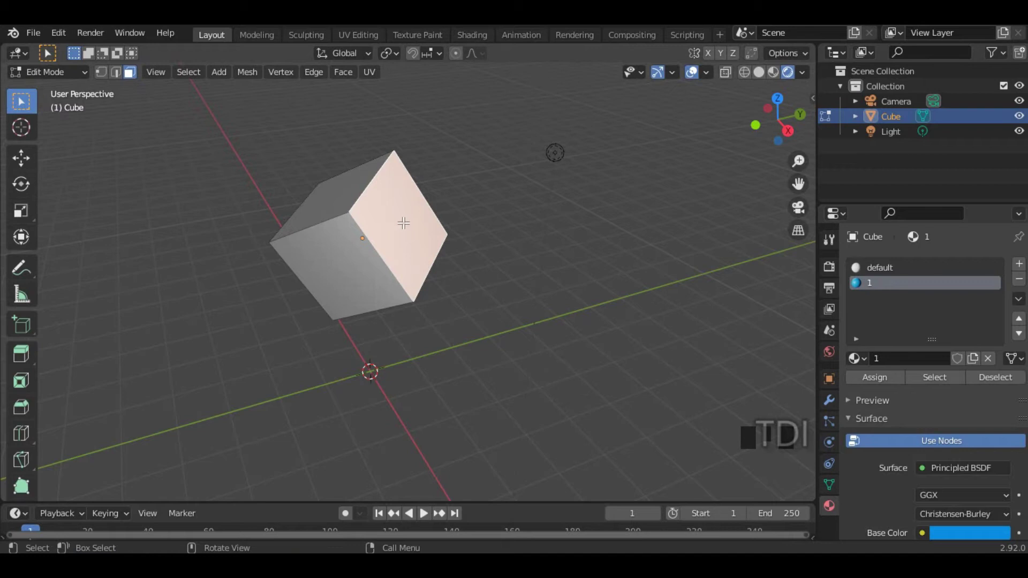
# Select the cube's right face and make material slot 1 active
pyautogui.doubleClick(356, 258)
pyautogui.click(333, 186)
pyautogui.click(385, 211)
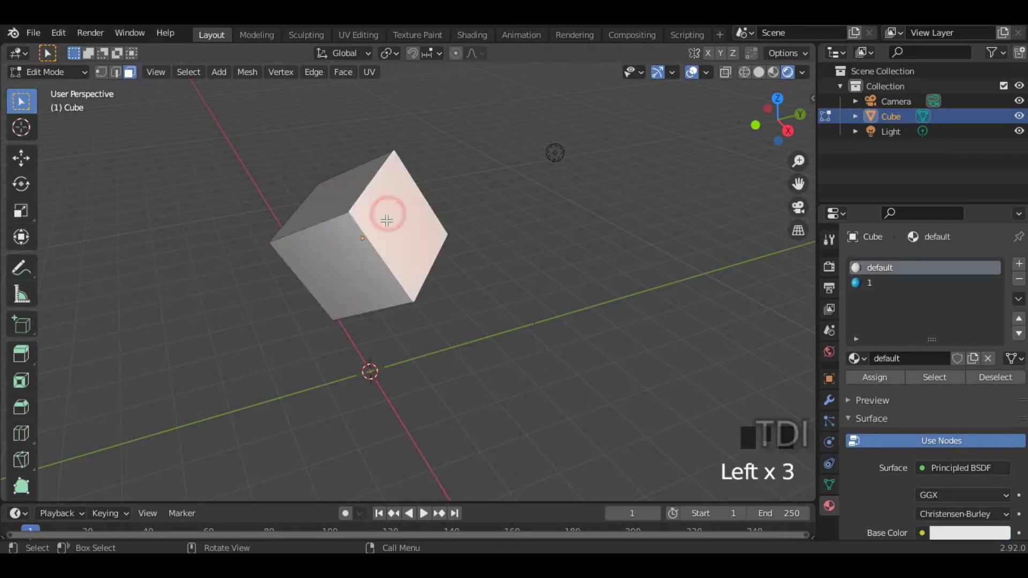
pyautogui.click(857, 284)
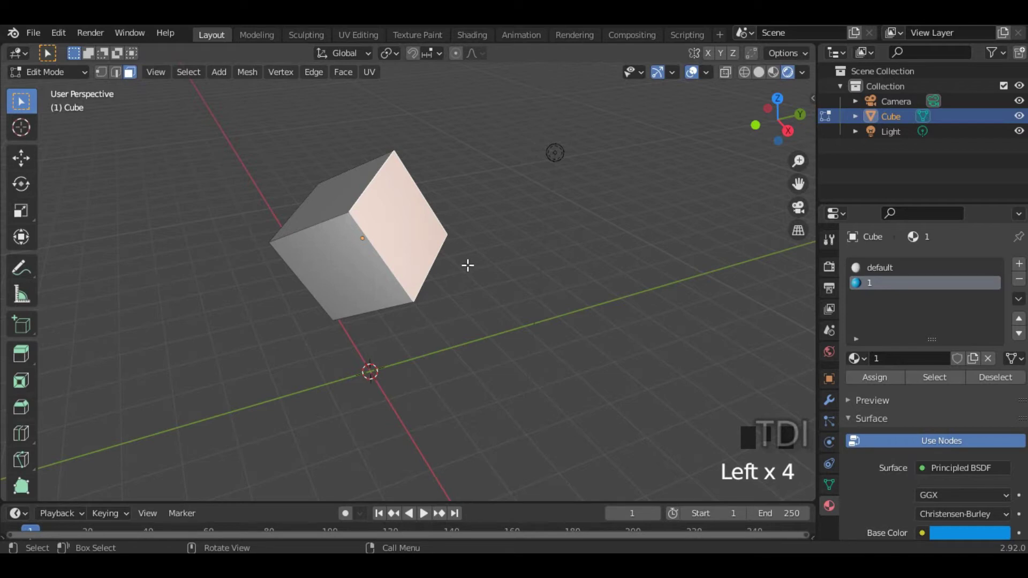
# Assign material 1 to the right face, deselect it, and return to Object Mode
pyautogui.press('Tab')
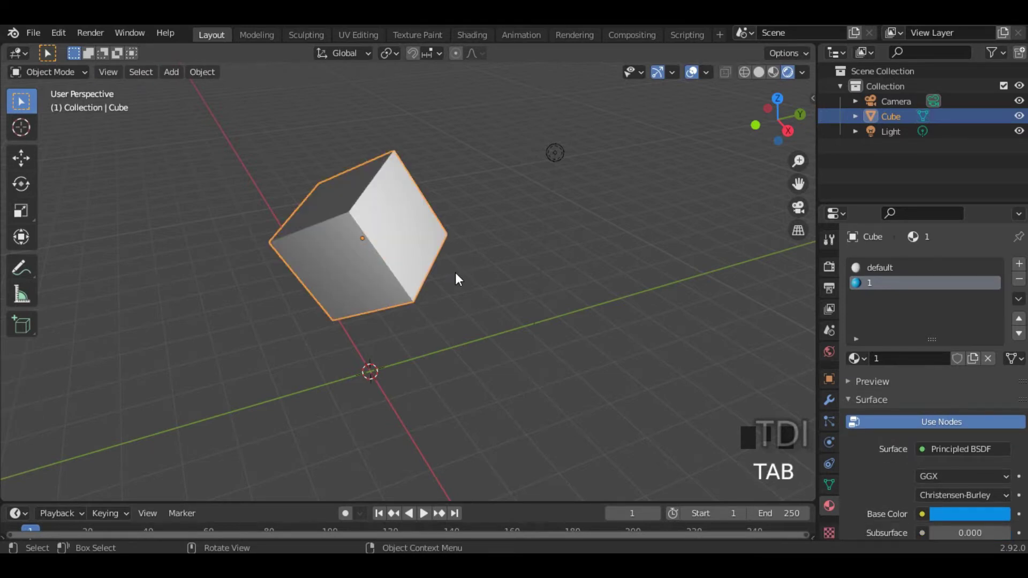
pyautogui.press('Tab')
pyautogui.moveTo(455, 312)
pyautogui.mouseDown(button='middle')
pyautogui.moveTo(471, 319)
pyautogui.moveTo(461, 319)
pyautogui.mouseUp(button='middle')
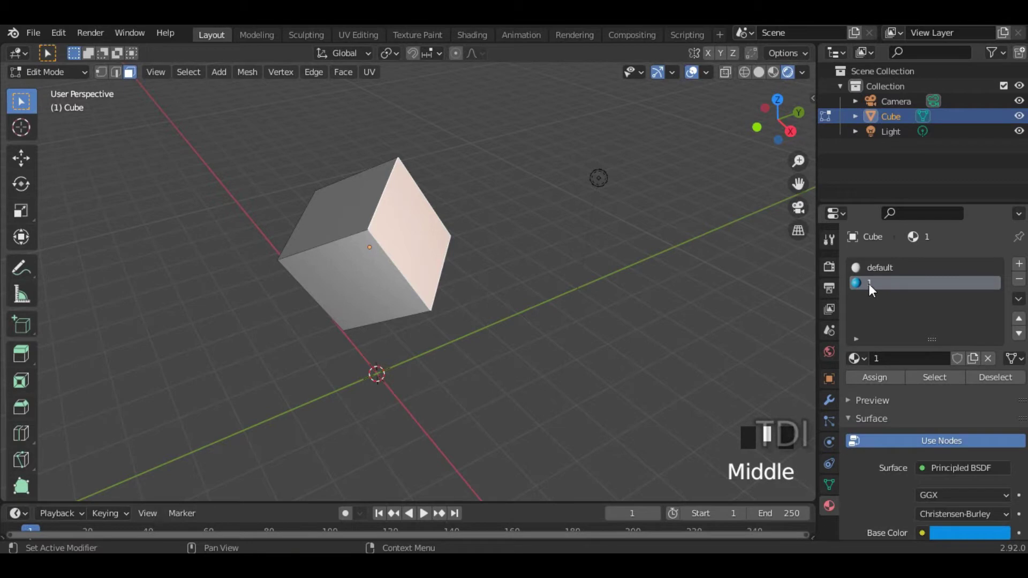
pyautogui.click(884, 377)
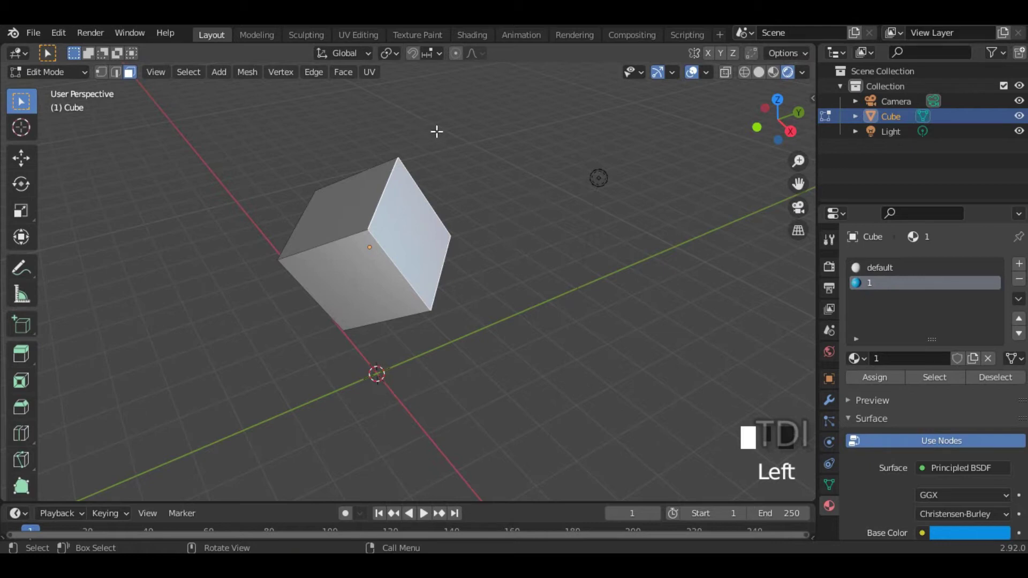
pyautogui.click(516, 130)
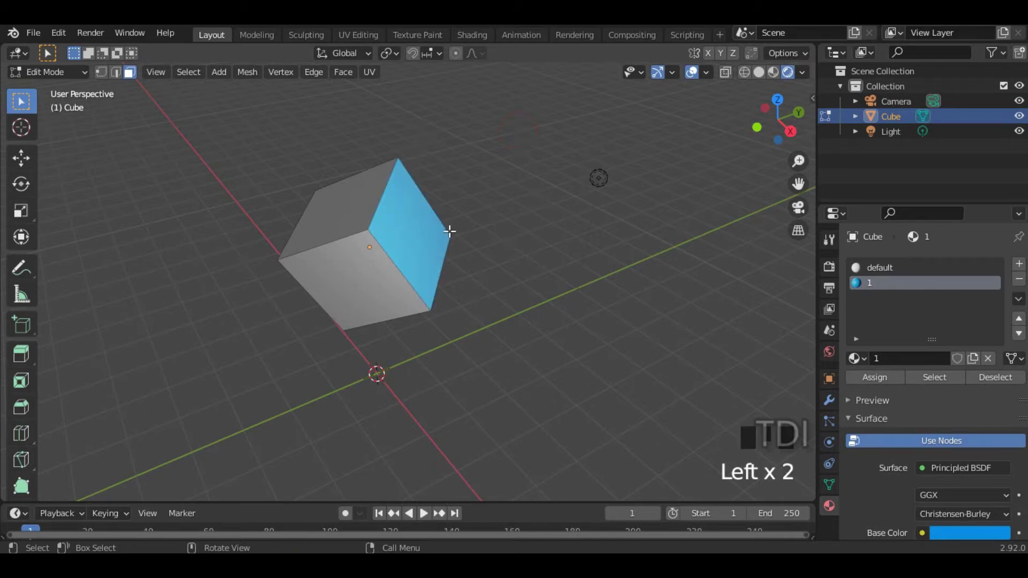
pyautogui.press('Tab')
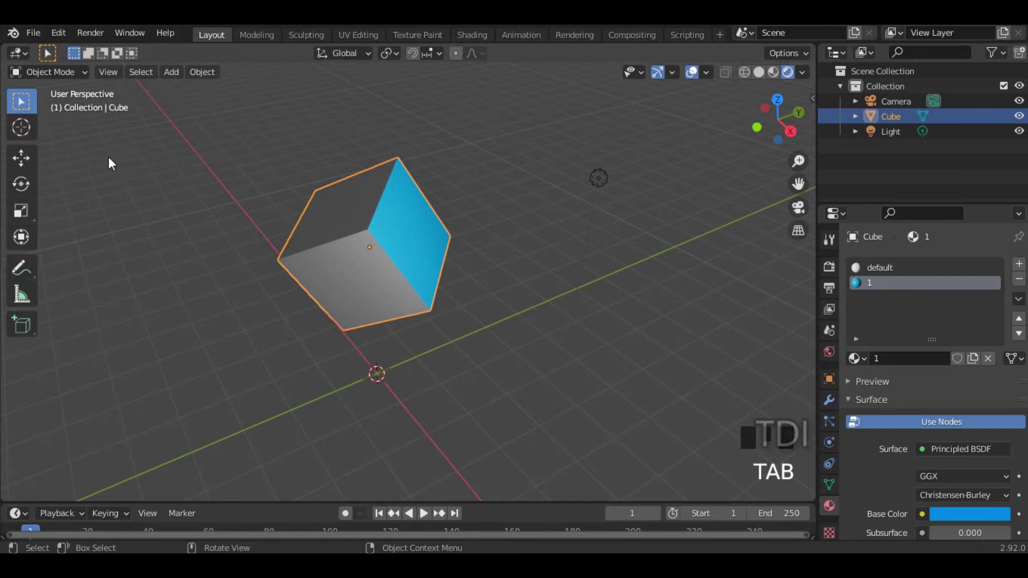
# Enter Edit Mode on the cube and orbit around it to view its faces
pyautogui.press('Tab')
pyautogui.moveTo(500, 292); pyautogui.dragTo(497, 245, button='middle')
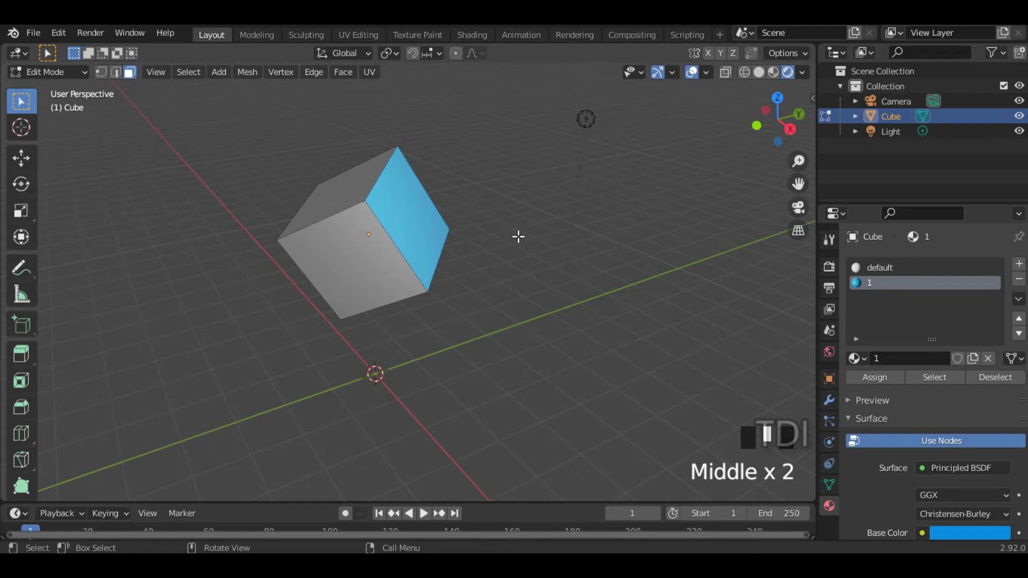
pyautogui.moveTo(489, 269); pyautogui.dragTo(460, 275, button='middle')
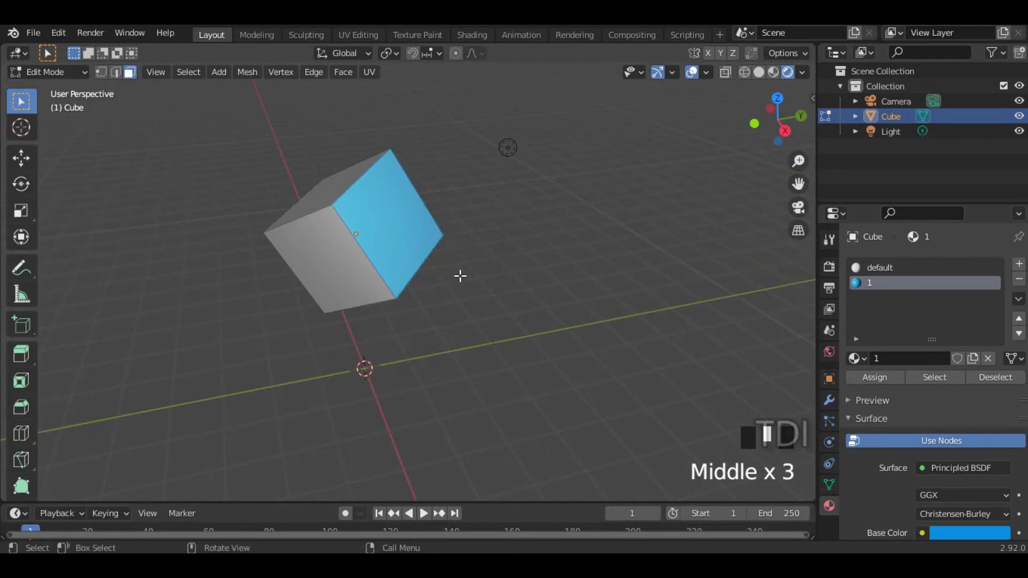
pyautogui.moveTo(460, 276); pyautogui.dragTo(496, 289, button='middle')
# Add a third material slot with a new orange material '2' (H 0.028, S 0.995, V 0.800)
pyautogui.hotkey('ctrl', 'z')
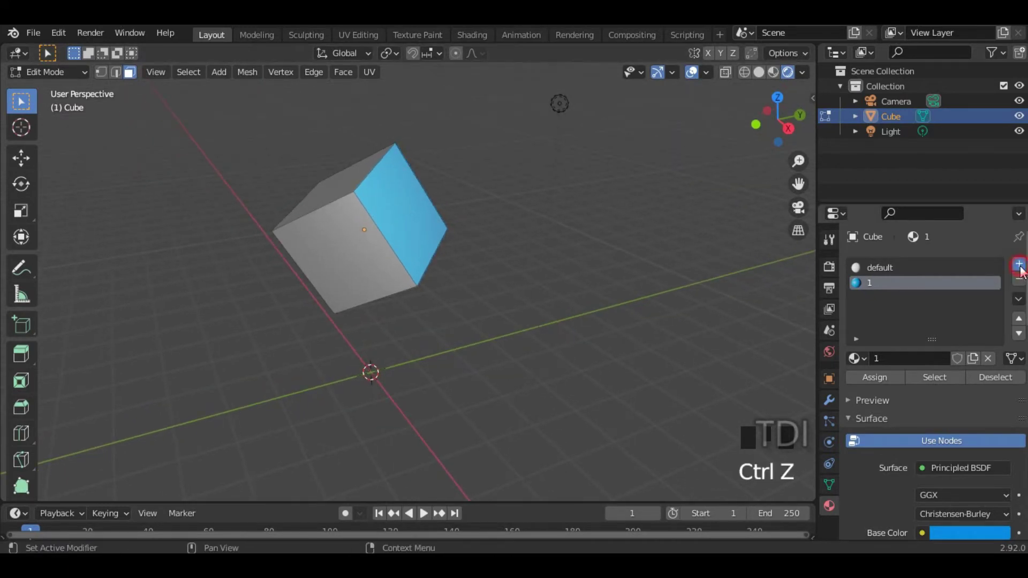
pyautogui.click(1019, 266)
pyautogui.click(931, 354)
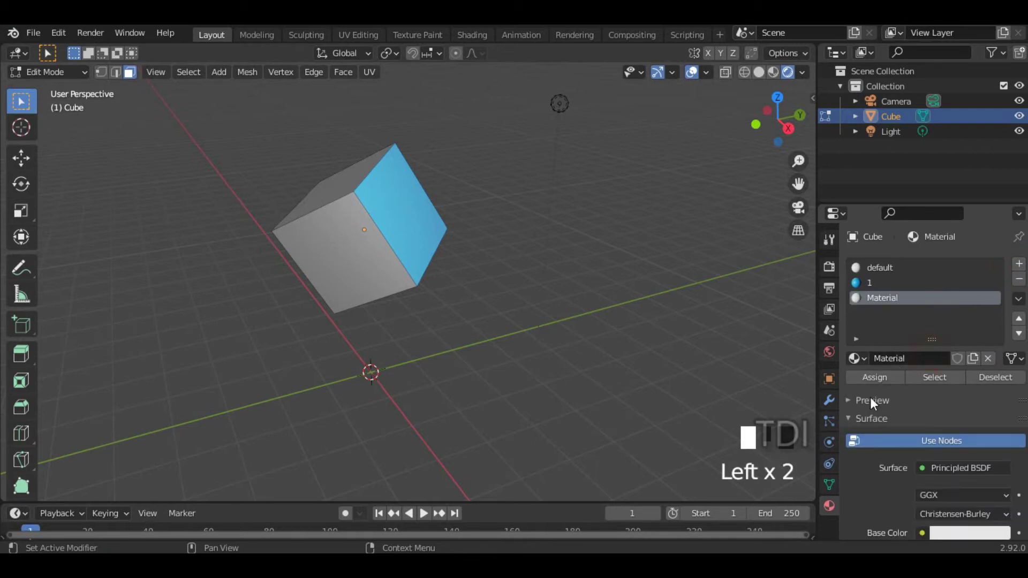
pyautogui.doubleClick(907, 358)
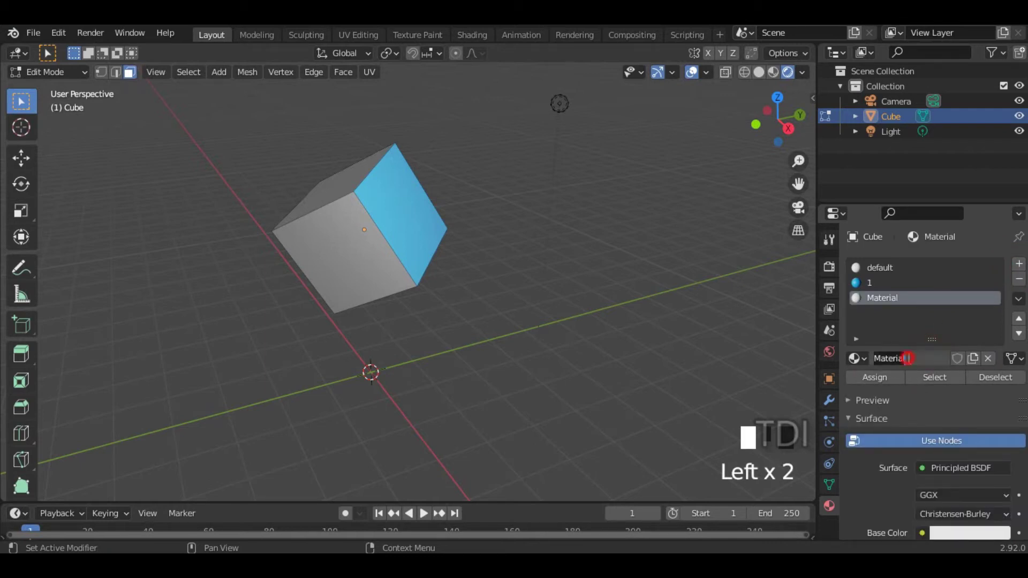
pyautogui.write('2')
pyautogui.press('Return')
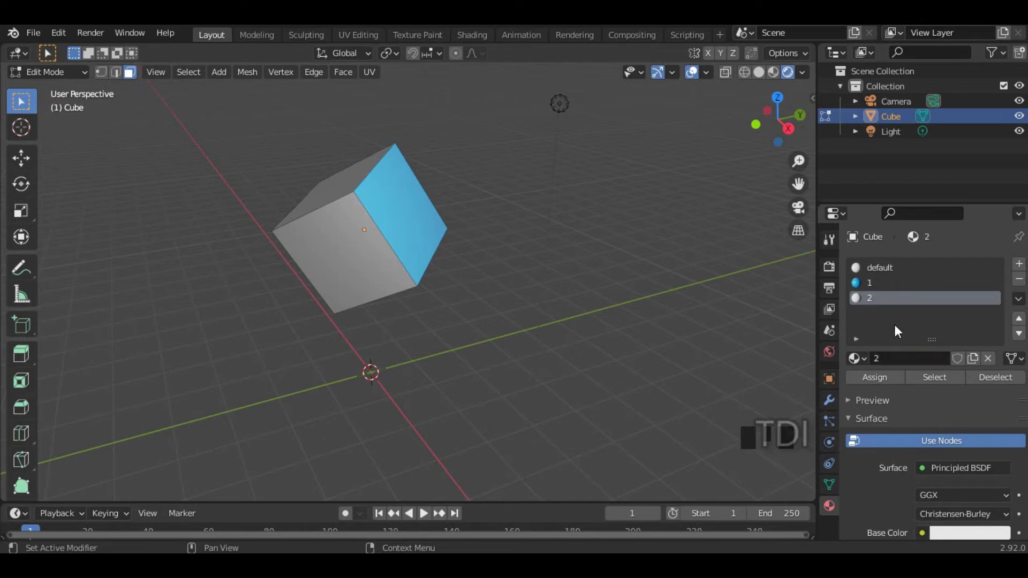
pyautogui.scroll(-5, 895, 324)
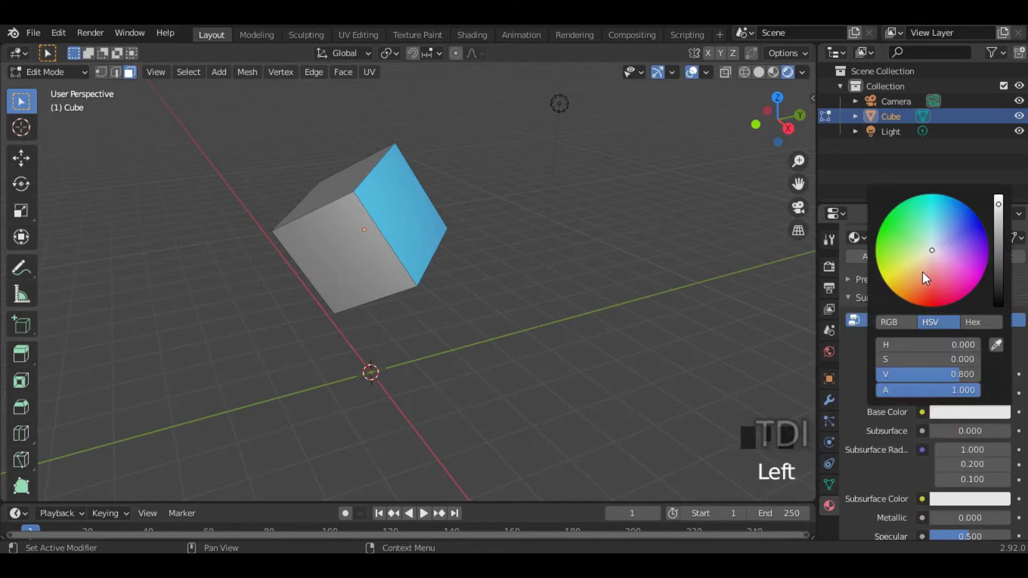
pyautogui.moveTo(931, 275); pyautogui.dragTo(909, 299)
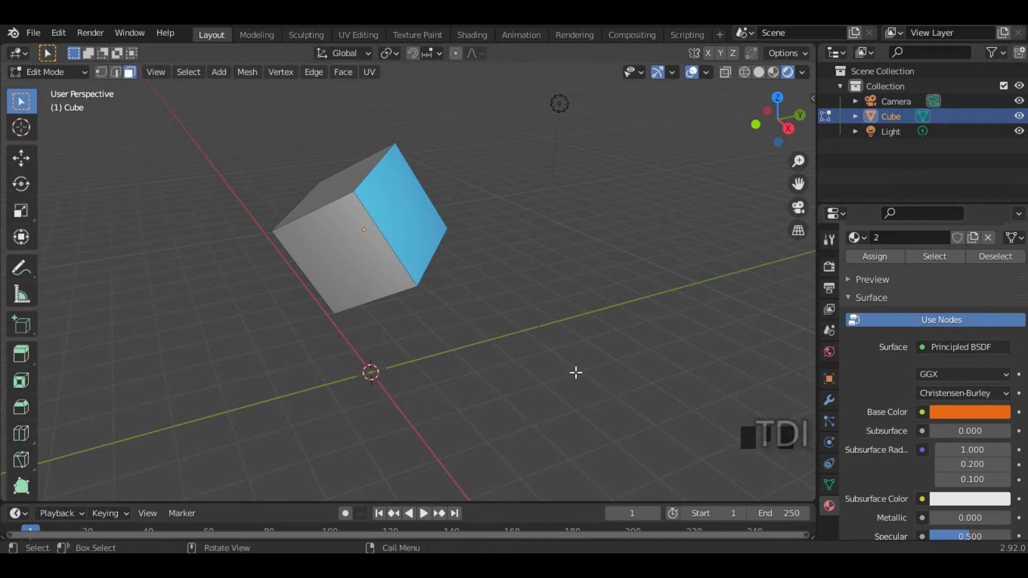
# Assign material 2 to the cube's front face
pyautogui.click(375, 247)
pyautogui.scroll(4, 911, 381)
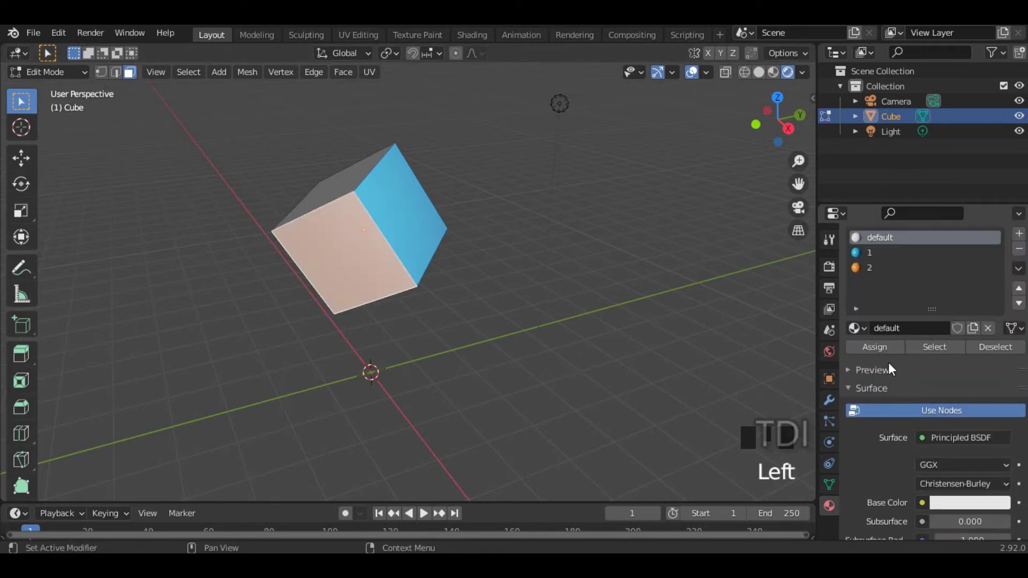
pyautogui.click(871, 267)
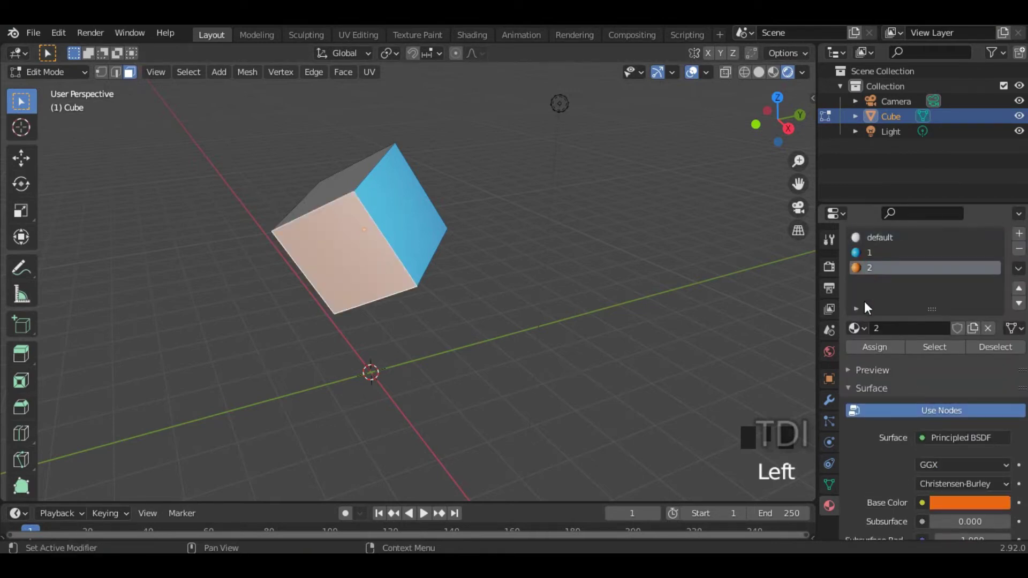
pyautogui.click(878, 348)
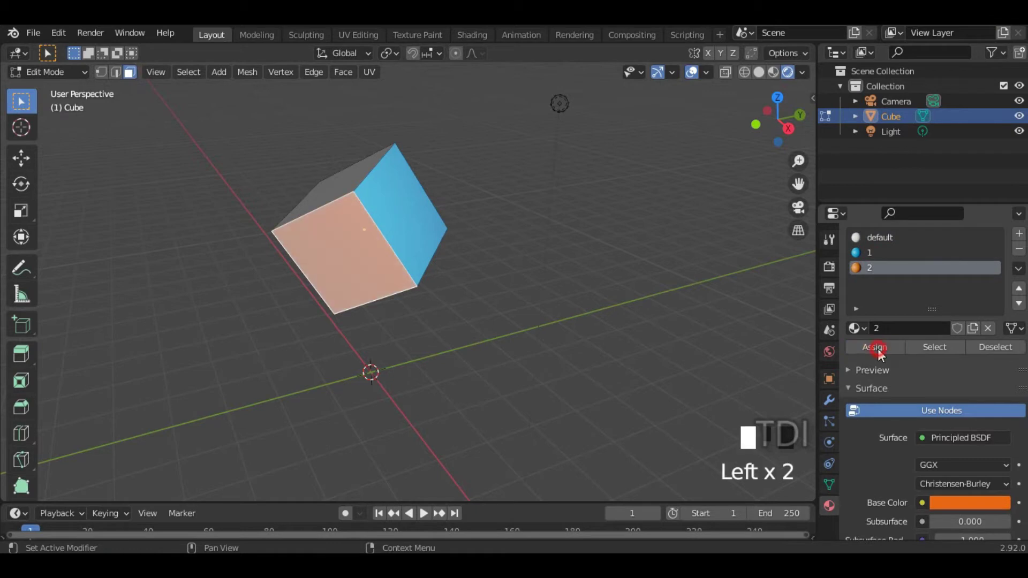
pyautogui.middleClick(492, 288)
pyautogui.moveTo(352, 191); pyautogui.dragTo(362, 230, button='middle')
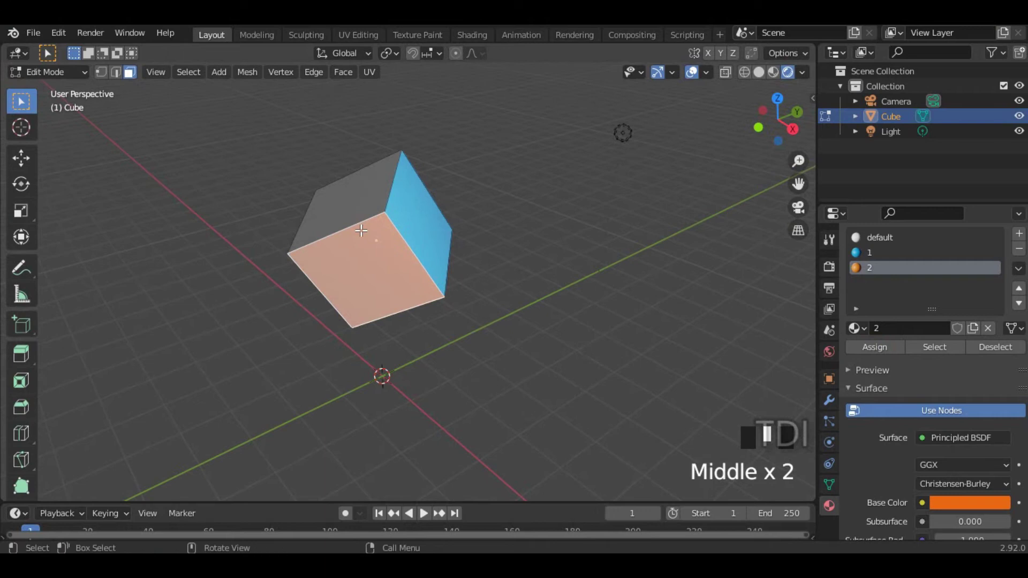
# Add material 3 to a new slot and make its base colour magenta
pyautogui.keyDown('shift'); pyautogui.moveTo(498, 264); pyautogui.dragTo(293, 281, button='middle'); pyautogui.keyUp('shift')
pyautogui.click(1019, 234)
pyautogui.click(909, 364)
pyautogui.click(969, 473)
pyautogui.click(959, 299)
# Add material 4 in a new slot with a green base colour
pyautogui.click(969, 472)
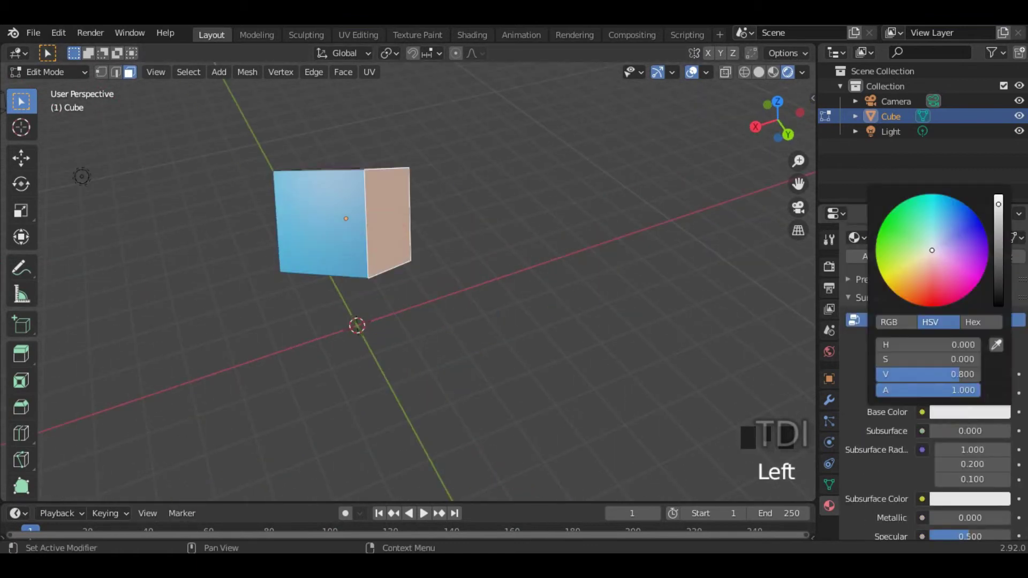
pyautogui.click(1019, 263)
pyautogui.click(906, 330)
pyautogui.click(937, 355)
# Add materials 5 and 6 in yellow and red, and assign red to a face
pyautogui.click(1020, 266)
pyautogui.click(937, 358)
pyautogui.click(969, 514)
pyautogui.click(959, 342)
# Return the cube to Object Mode, deselect it and zoom out
pyautogui.press('Tab')
pyautogui.moveTo(535, 225); pyautogui.dragTo(513, 205, button='middle')
pyautogui.click(490, 286)
pyautogui.scroll(-3, 490, 283)
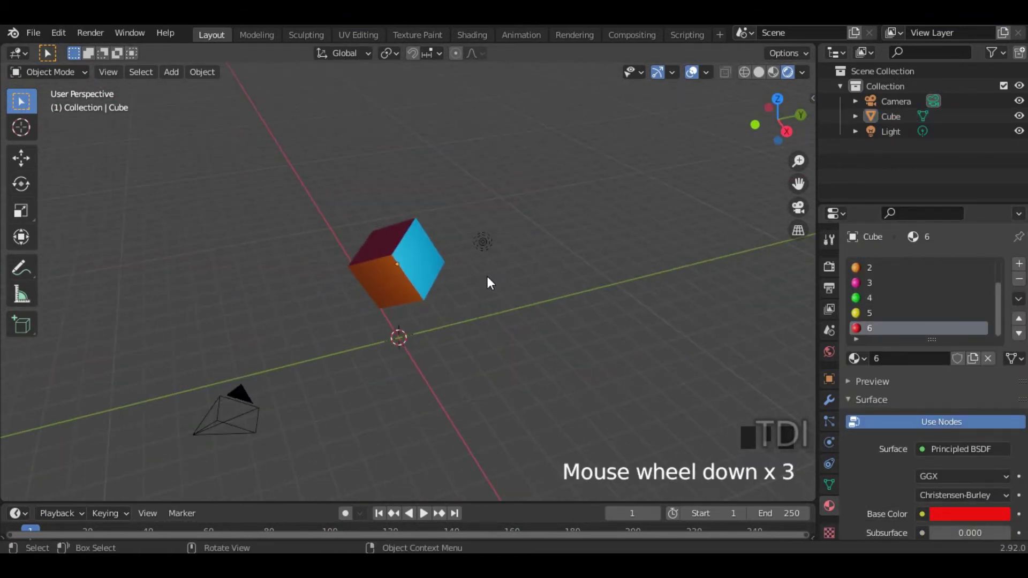
# Add a plane mesh to the scene from the Shift+A Mesh menu
pyautogui.moveTo(468, 276)
pyautogui.mouseDown(button='middle')
pyautogui.moveTo(551, 269)
pyautogui.moveTo(466, 240)
pyautogui.moveTo(608, 214)
pyautogui.moveTo(470, 271)
pyautogui.mouseUp(button='middle')
pyautogui.keyDown('shift'); pyautogui.moveTo(479, 191); pyautogui.dragTo(506, 260, button='middle'); pyautogui.keyUp('shift')
pyautogui.hotkey('shift', 'a')
pyautogui.moveTo(426, 240)
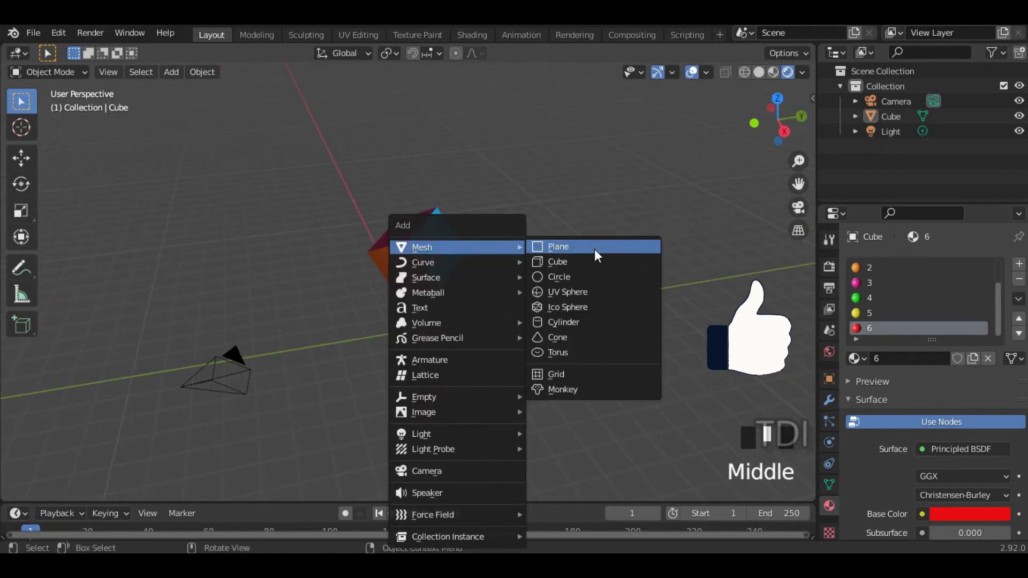
pyautogui.click(595, 249)
# Scale the new plane up by a factor of 20 with S 20
pyautogui.scroll(-3, 488, 278)
pyautogui.moveTo(484, 285); pyautogui.dragTo(520, 302, button='middle')
pyautogui.write('s')
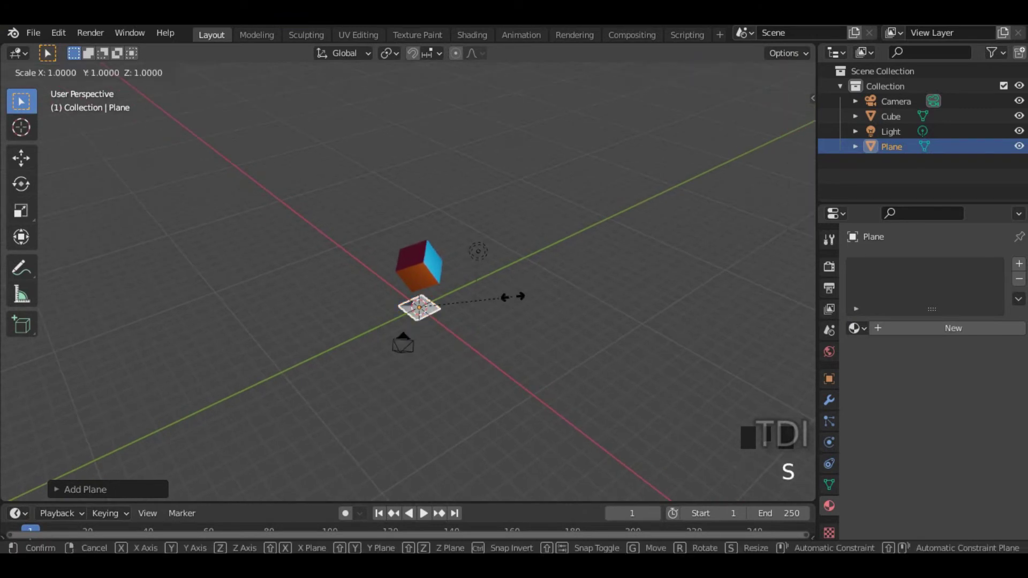
pyautogui.write('20')
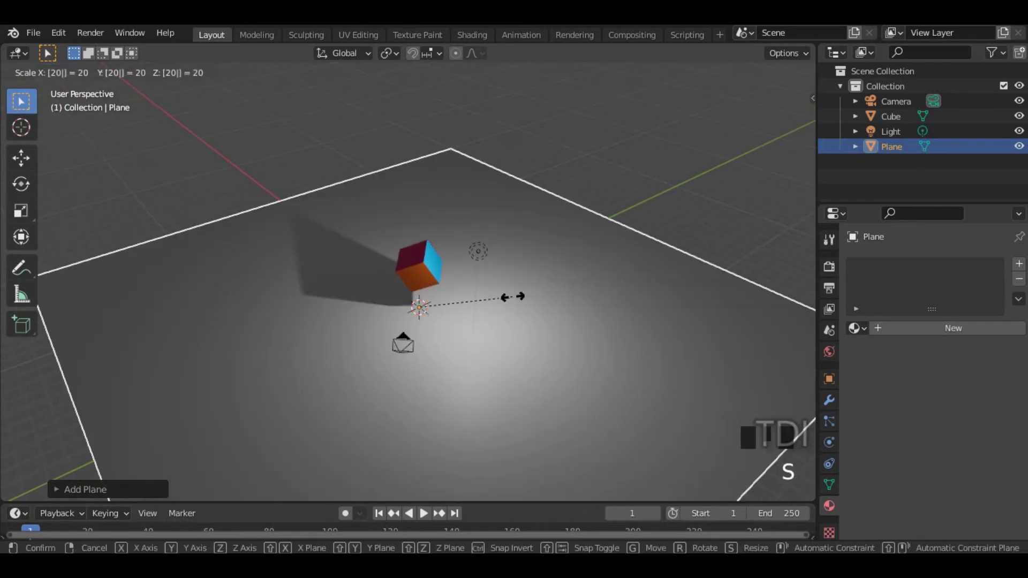
pyautogui.press('Return')
pyautogui.scroll(-3, 501, 290)
pyautogui.moveTo(505, 295); pyautogui.dragTo(494, 234, button='middle')
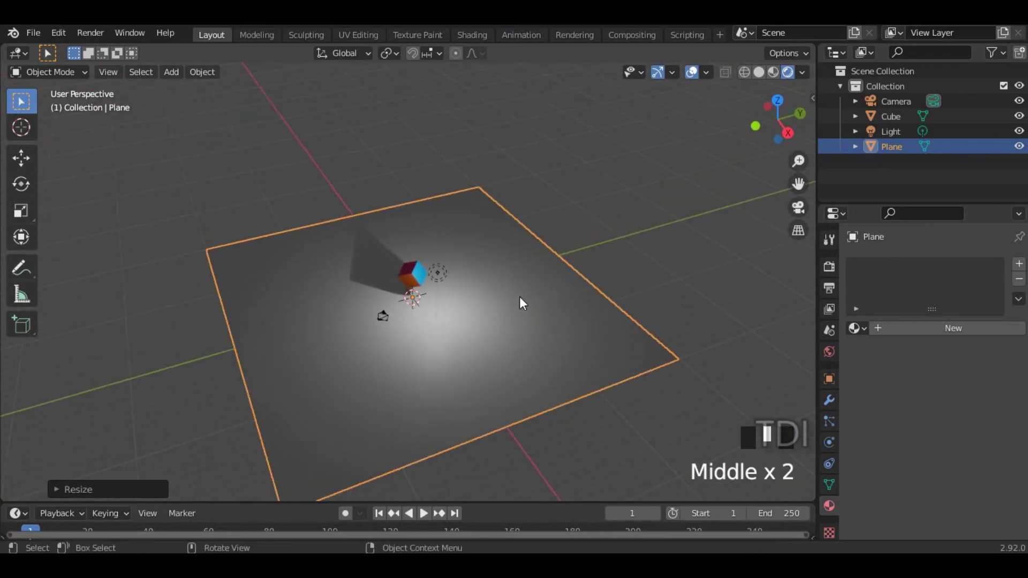
# Create a new material on the plane and name it 'base'
pyautogui.click(922, 327)
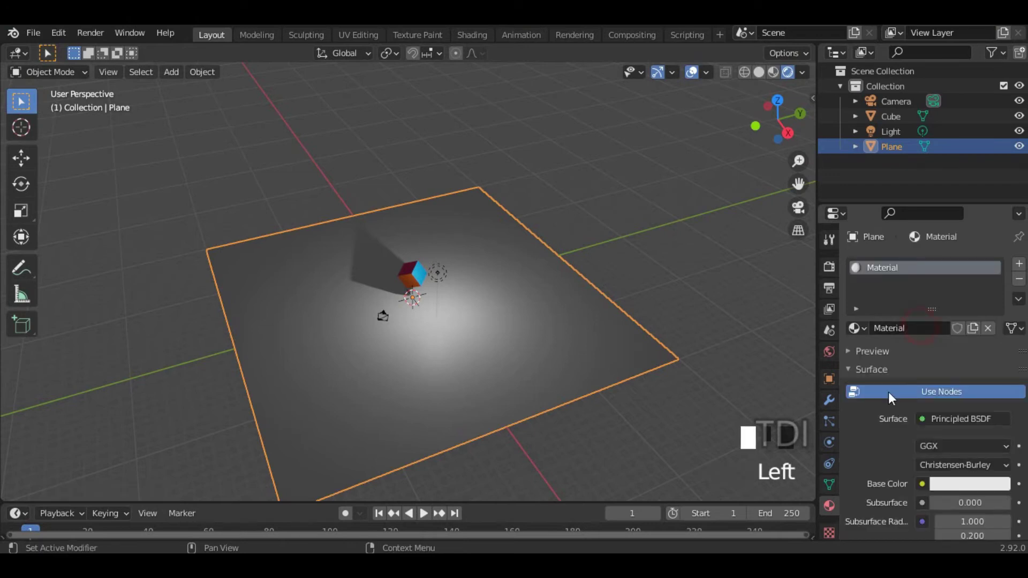
pyautogui.doubleClick(904, 328)
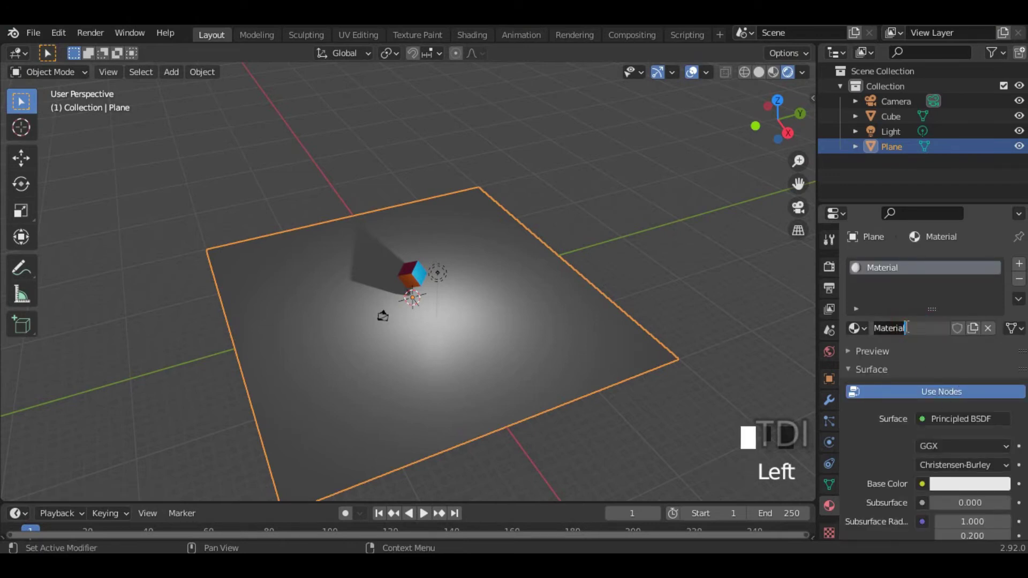
pyautogui.write('dse')
pyautogui.write('bas')
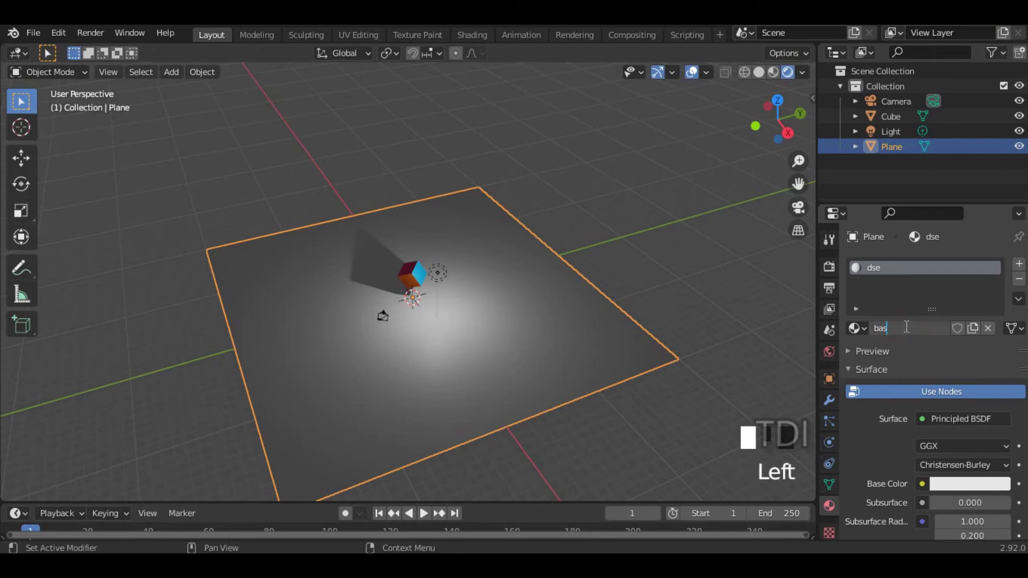
pyautogui.write('e')
pyautogui.press('Return')
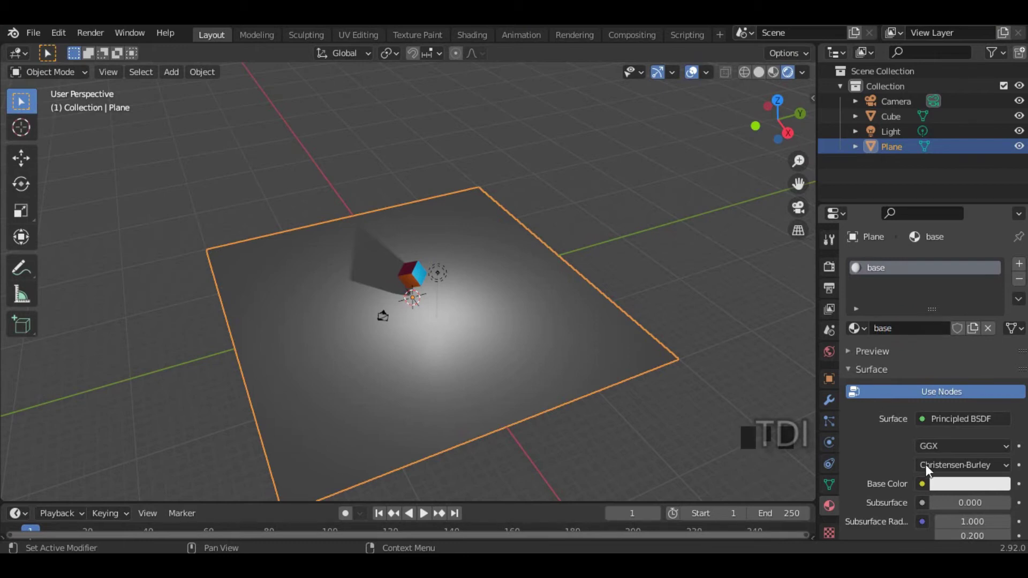
# Set the base material's colour to dark navy blue (H 0.641, S 0.809, V 0.067)
pyautogui.click(962, 481)
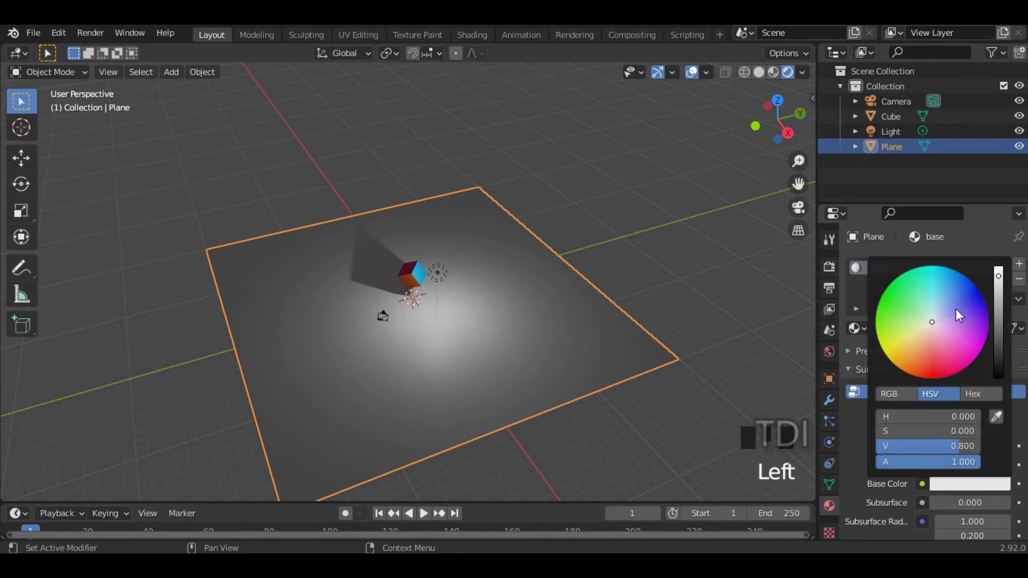
pyautogui.moveTo(936, 320)
pyautogui.mouseDown()
pyautogui.moveTo(952, 299)
pyautogui.moveTo(999, 292)
pyautogui.moveTo(999, 342)
pyautogui.mouseUp()
pyautogui.click(557, 292)
# Select the point light in the scene
pyautogui.moveTo(557, 292); pyautogui.dragTo(574, 204, button='middle')
pyautogui.scroll(2, 482, 241)
pyautogui.click(454, 239)
pyautogui.moveTo(492, 268); pyautogui.dragTo(433, 279, button='middle')
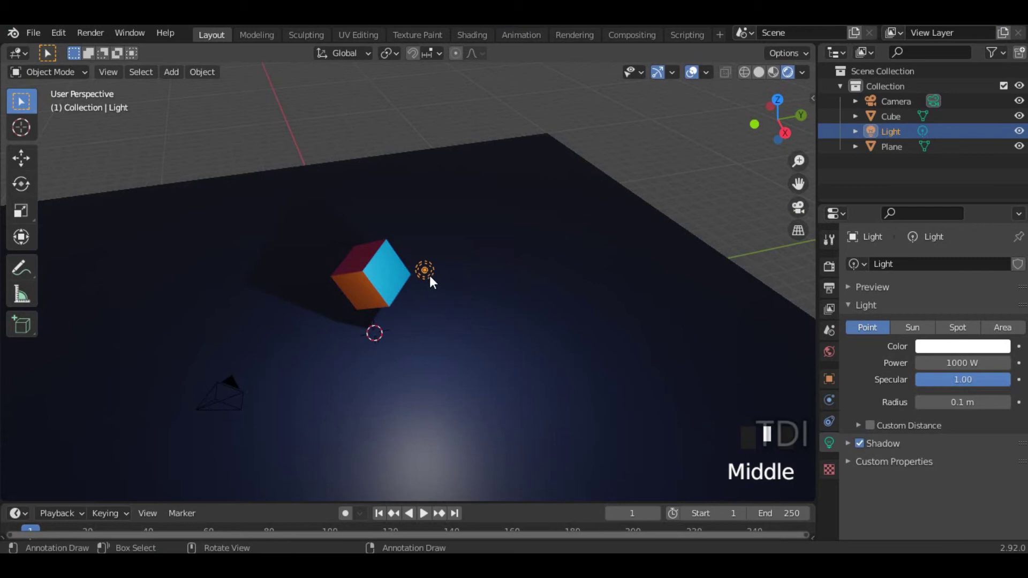
# Move the point light in beside the cube's upper corner, then switch to camera view
pyautogui.press('g')
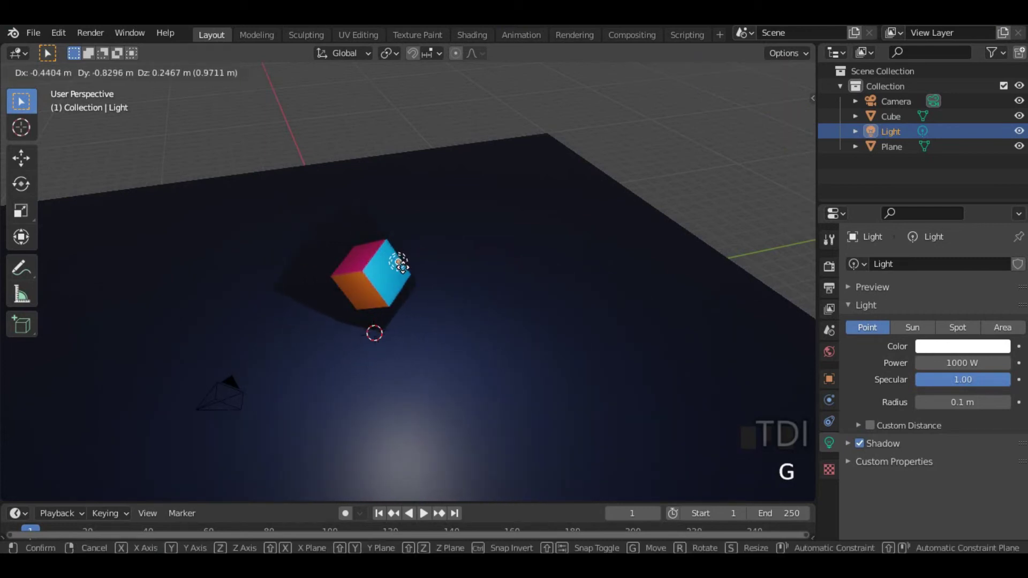
pyautogui.click(396, 263)
pyautogui.moveTo(445, 300); pyautogui.dragTo(485, 285, button='middle')
pyautogui.press('g')
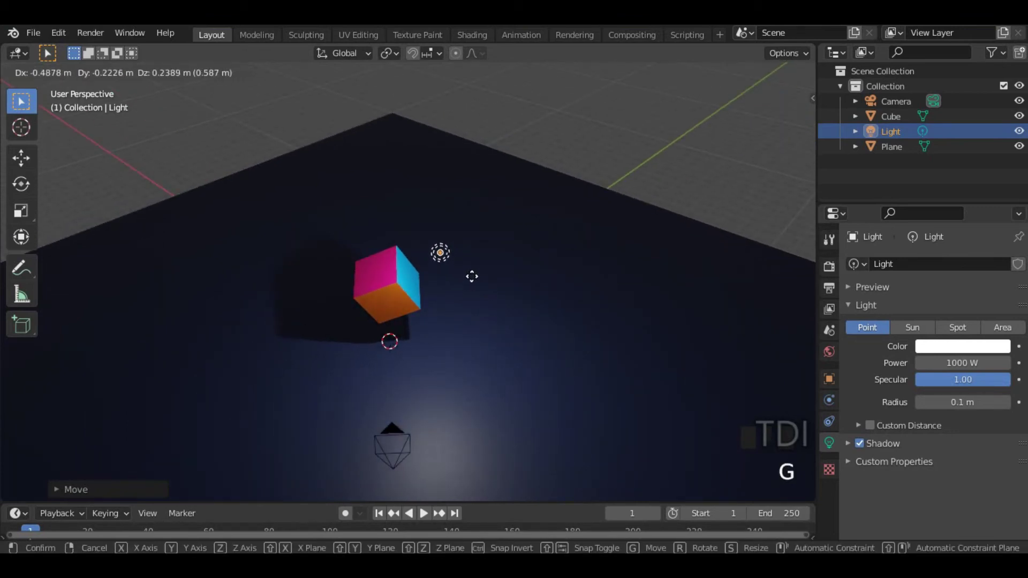
pyautogui.click(471, 278)
pyautogui.moveTo(472, 277); pyautogui.dragTo(460, 305, button='middle')
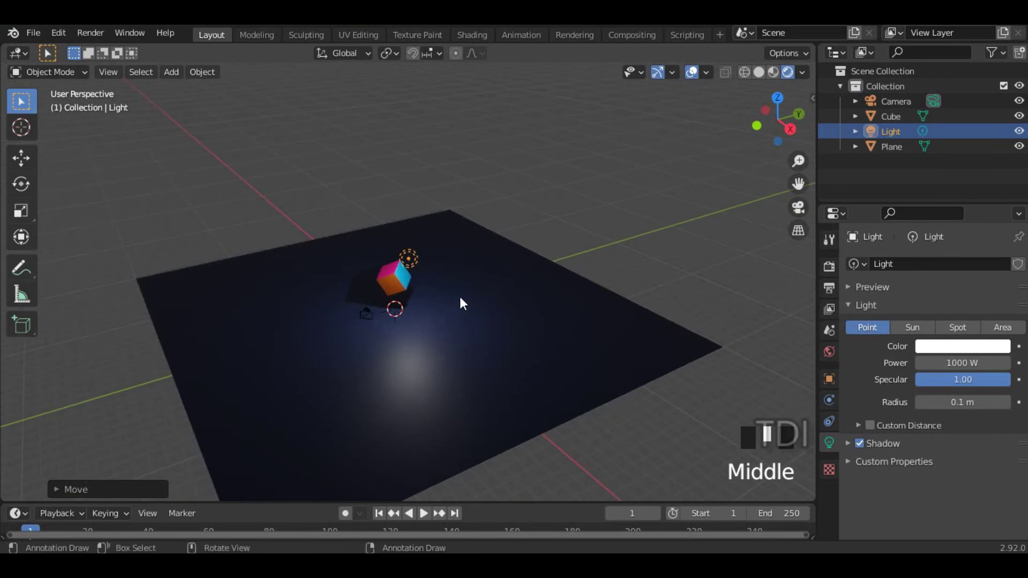
pyautogui.press('KP_0')
# Enable Camera to View in the sidebar's View tab, then hide the sidebar
pyautogui.press('b')
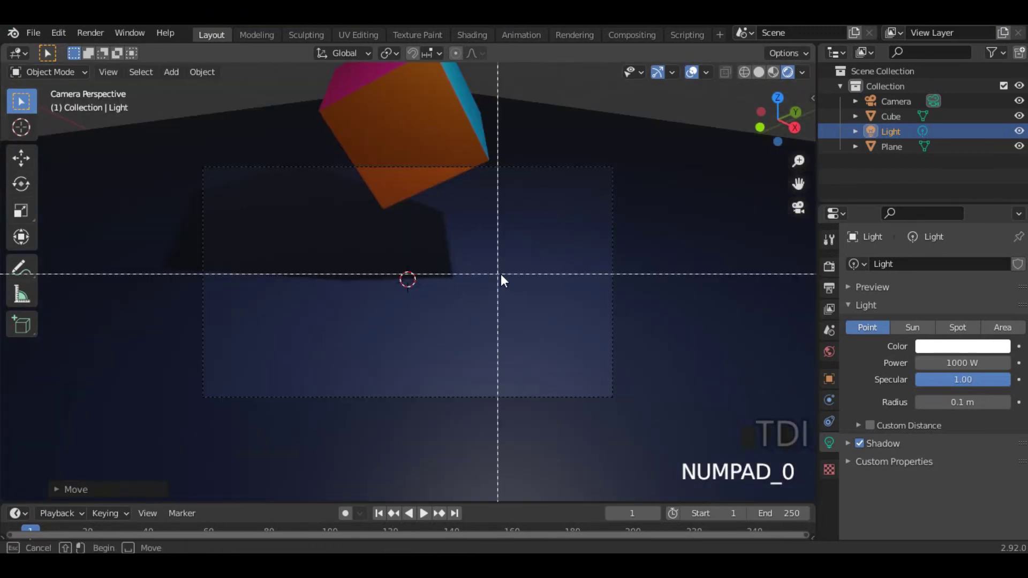
pyautogui.press('Escape')
pyautogui.press('n')
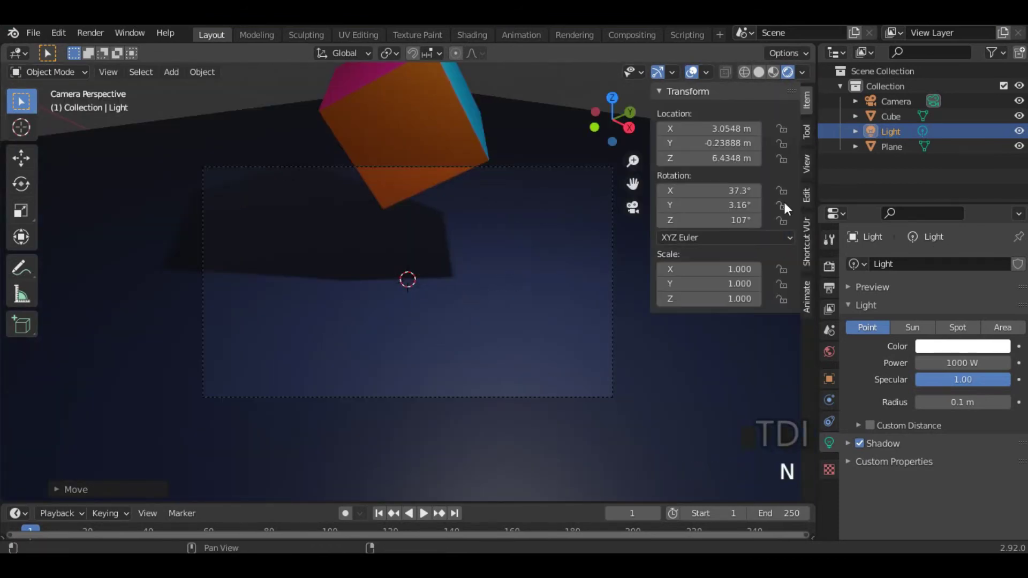
pyautogui.click(807, 163)
pyautogui.click(720, 279)
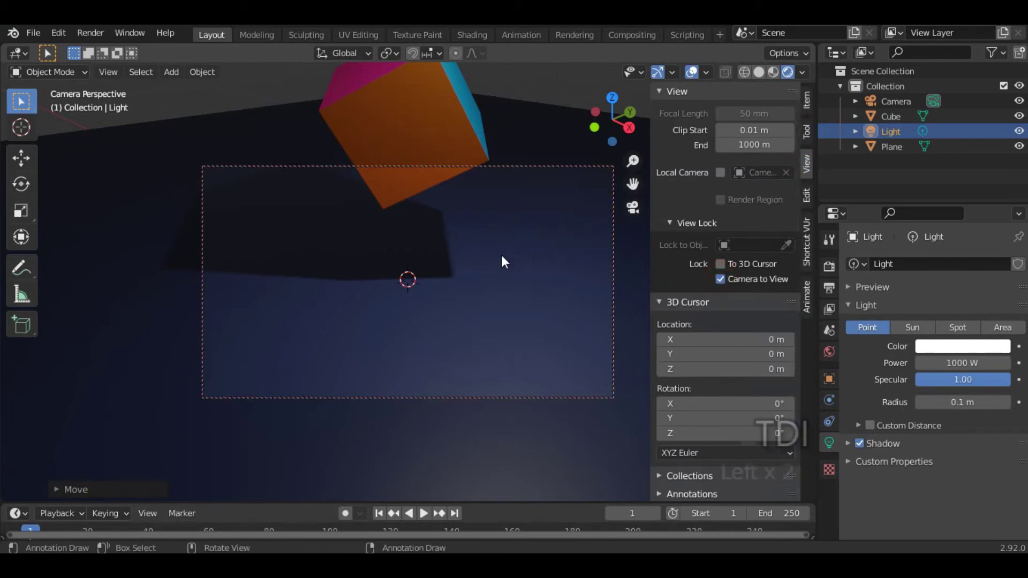
pyautogui.press('n')
# Reframe the camera shot around the cube
pyautogui.scroll(-3, 494, 247)
pyautogui.moveTo(517, 246); pyautogui.dragTo(548, 307, button='middle')
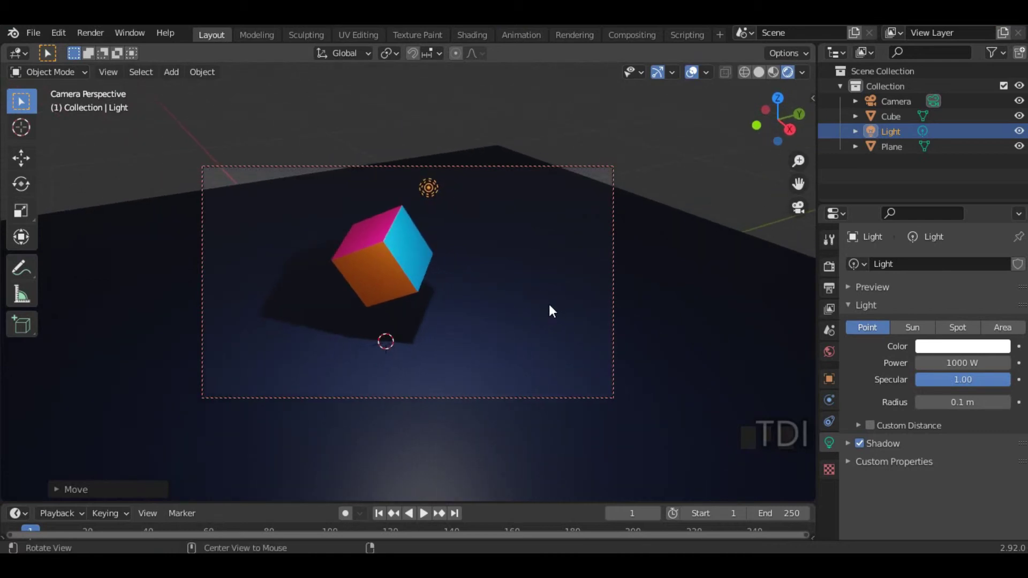
pyautogui.click(678, 286)
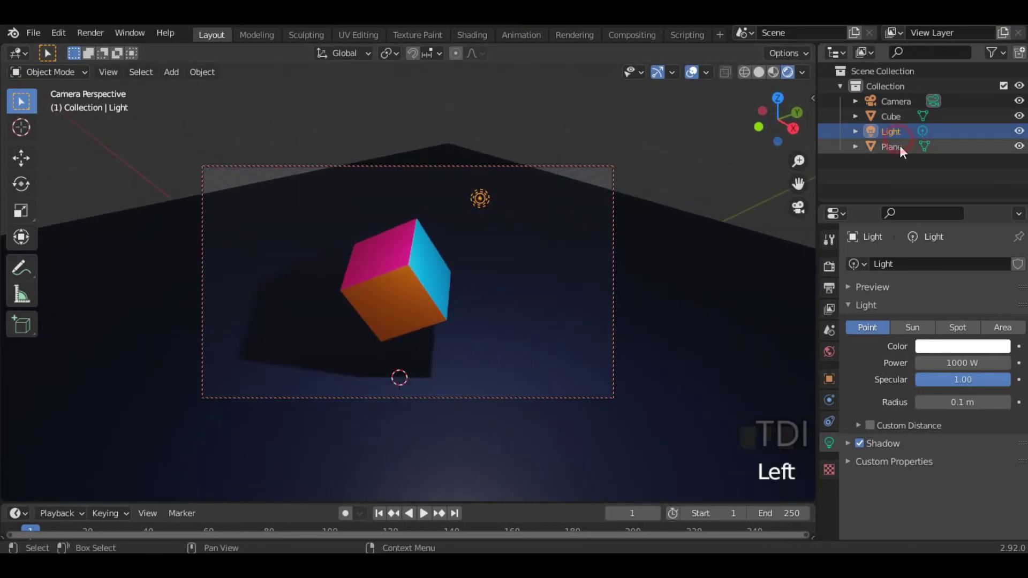
# Select the ground plane and scale it larger
pyautogui.click(900, 146)
pyautogui.press('s')
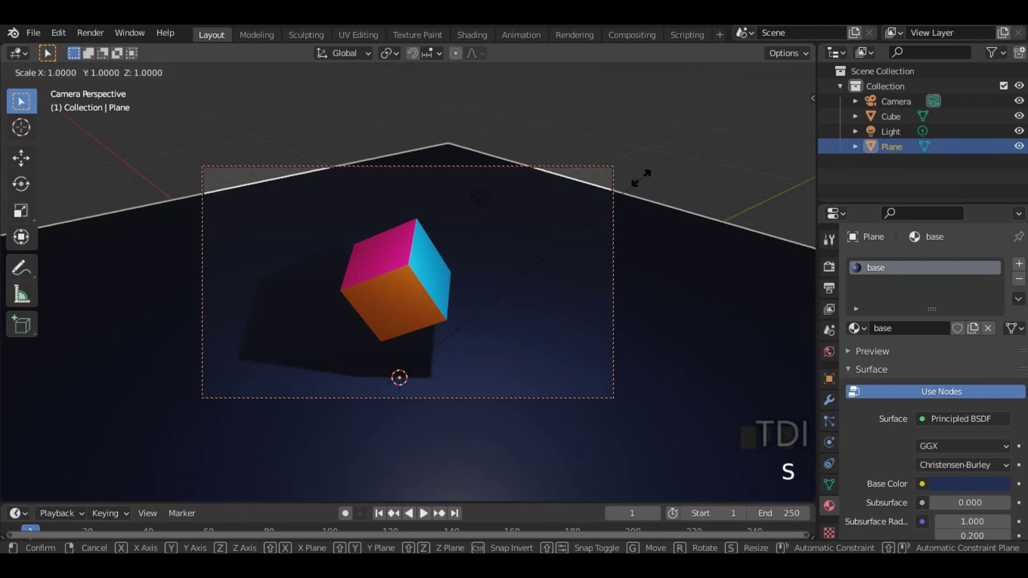
pyautogui.click(464, 152)
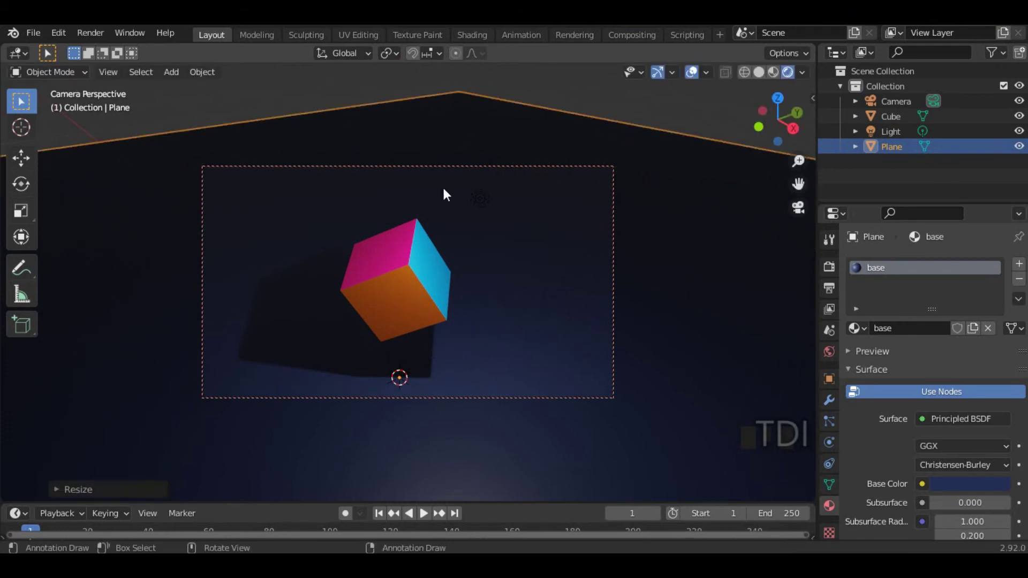
pyautogui.keyDown('shift'); pyautogui.moveTo(669, 247); pyautogui.dragTo(676, 255, button='middle'); pyautogui.keyUp('shift')
# Set Render Properties' engine to Cycles (CPU, Path Tracing, 128 samples)
pyautogui.click(829, 266)
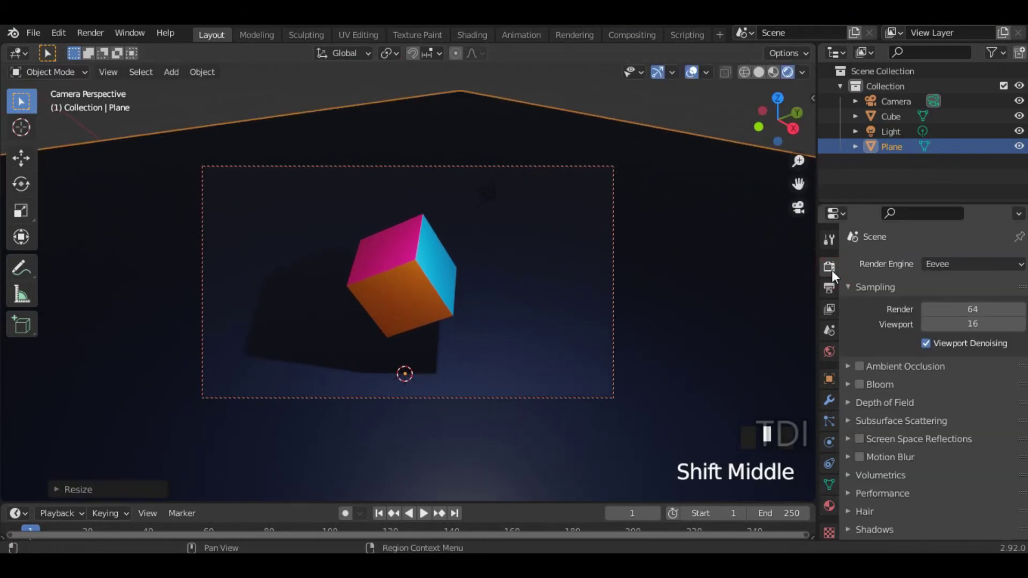
pyautogui.click(956, 263)
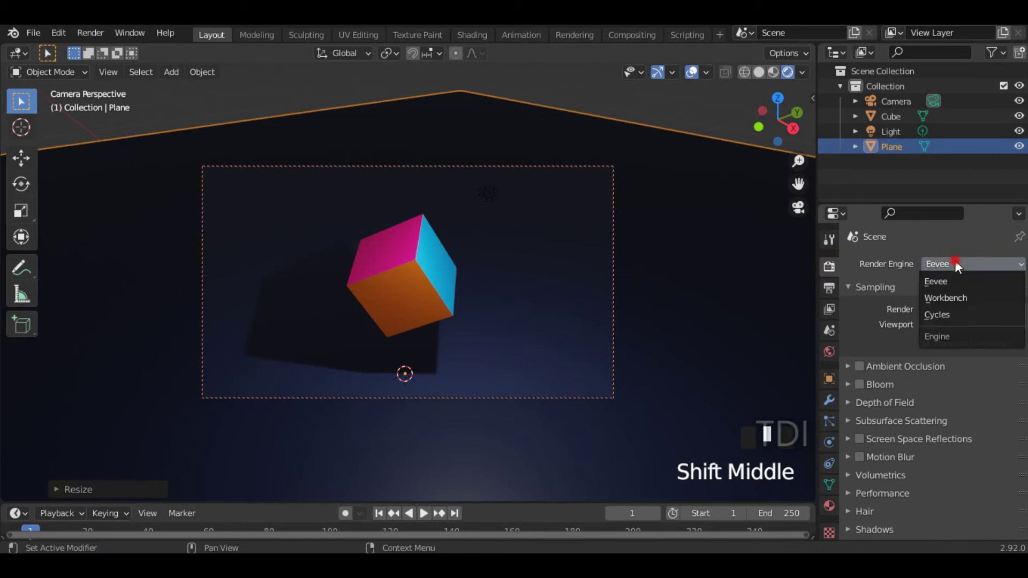
pyautogui.click(945, 313)
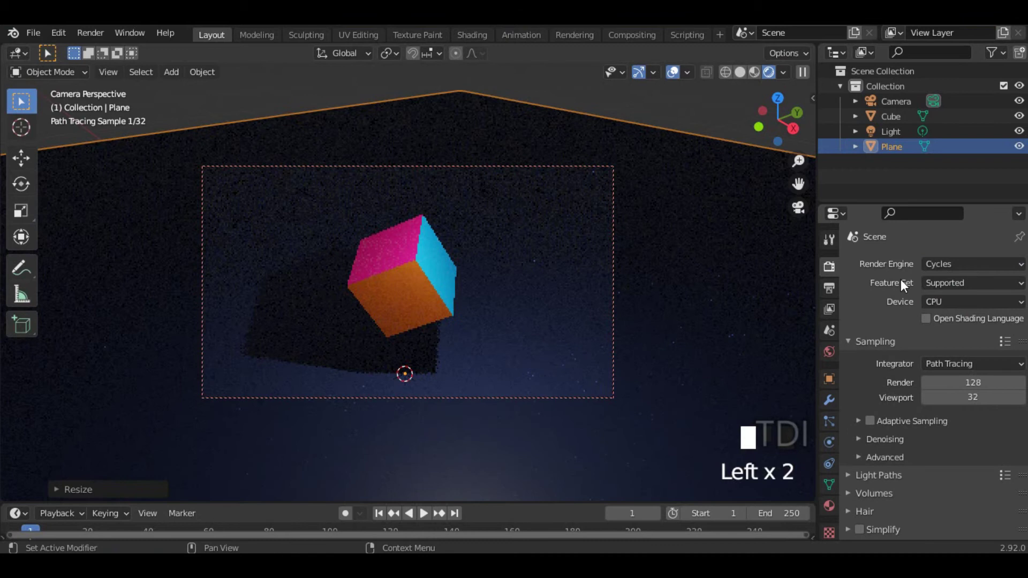
pyautogui.click(870, 341)
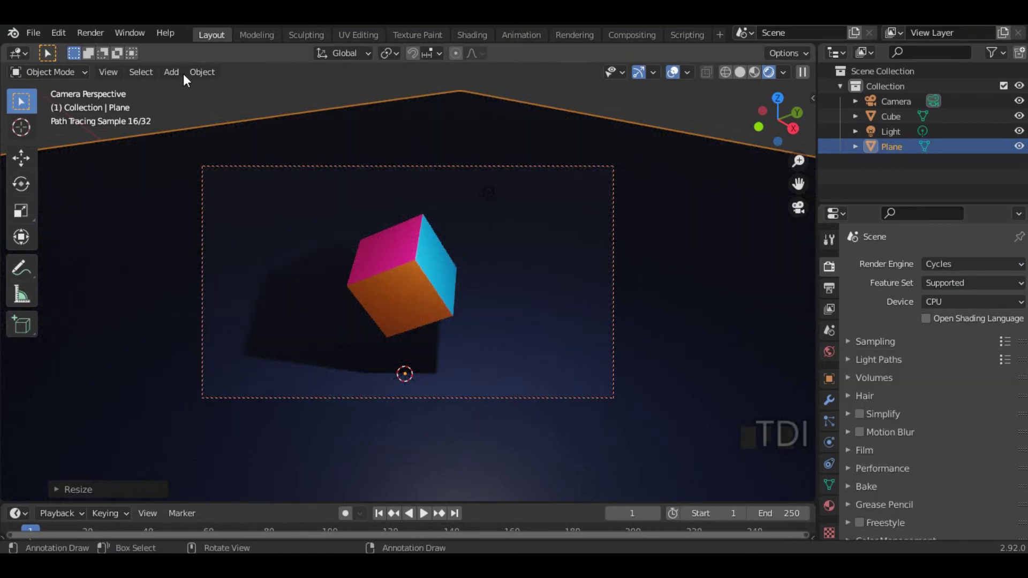
pyautogui.click(101, 33)
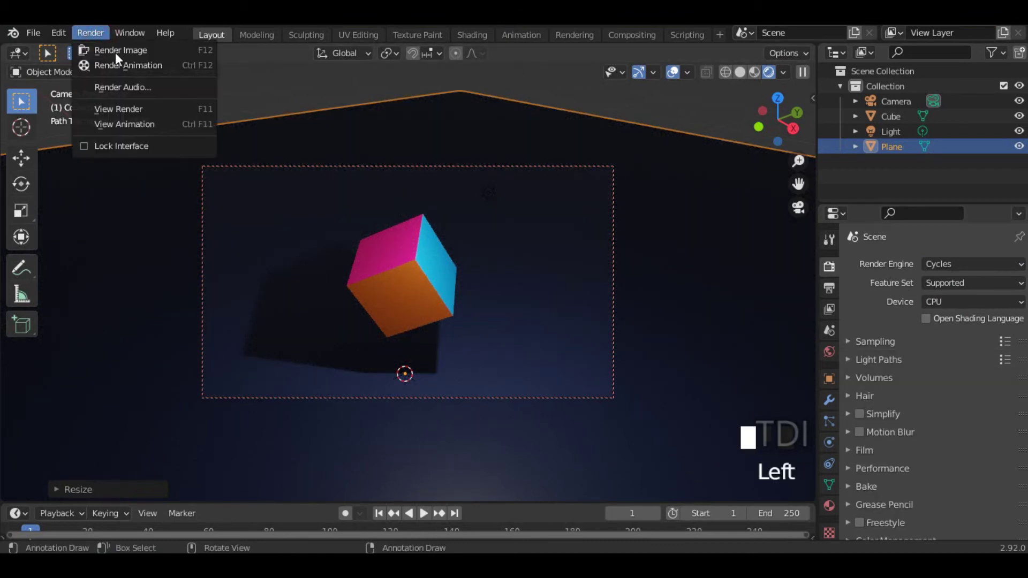
# Render the camera view as a still image with Render Image (F12)
pyautogui.click(116, 52)
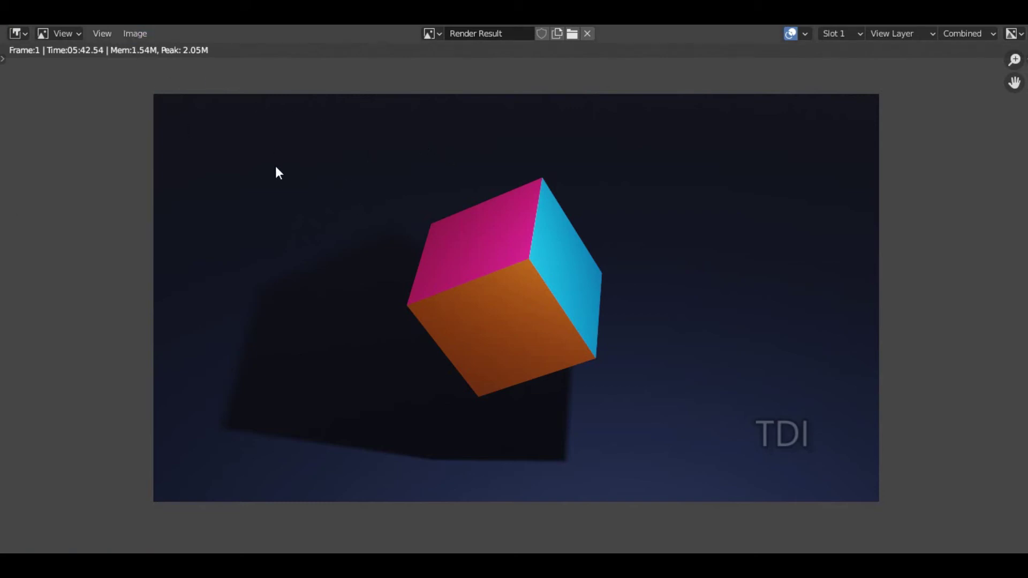
# Save the render as an RGBA PNG named 'different color' in Documents
pyautogui.click(147, 33)
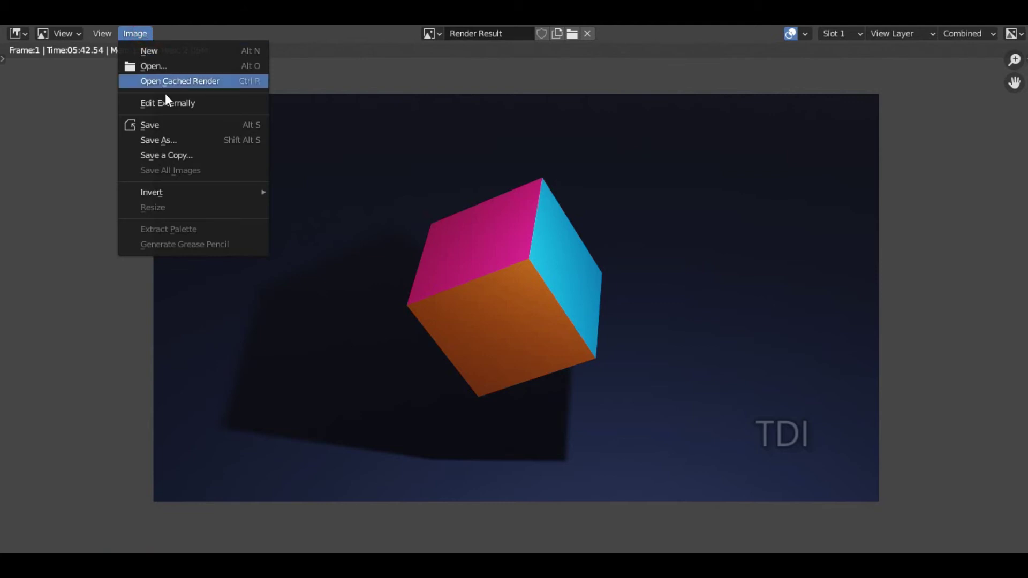
pyautogui.click(207, 128)
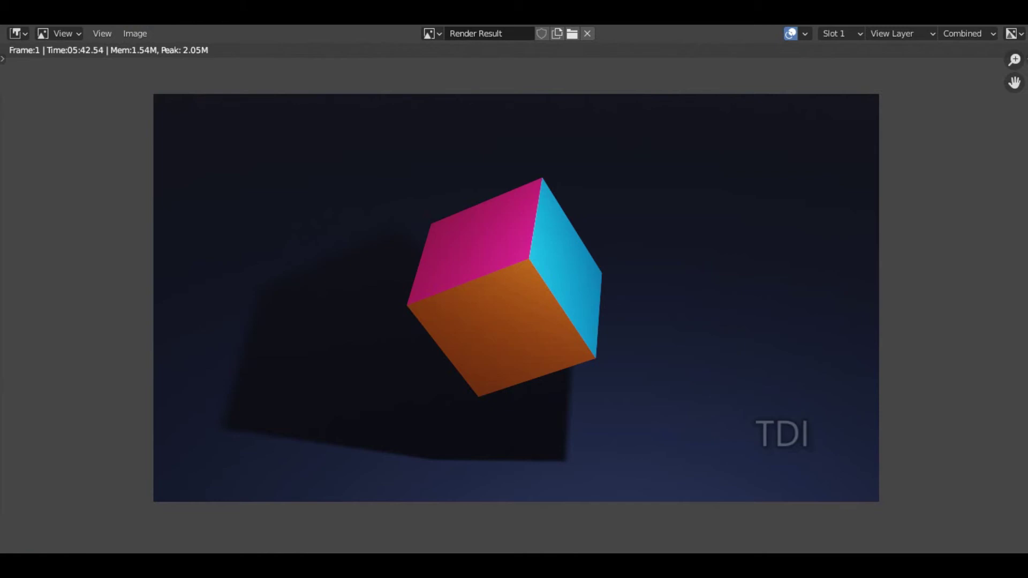
pyautogui.moveTo(662, 166); pyautogui.dragTo(548, 64)
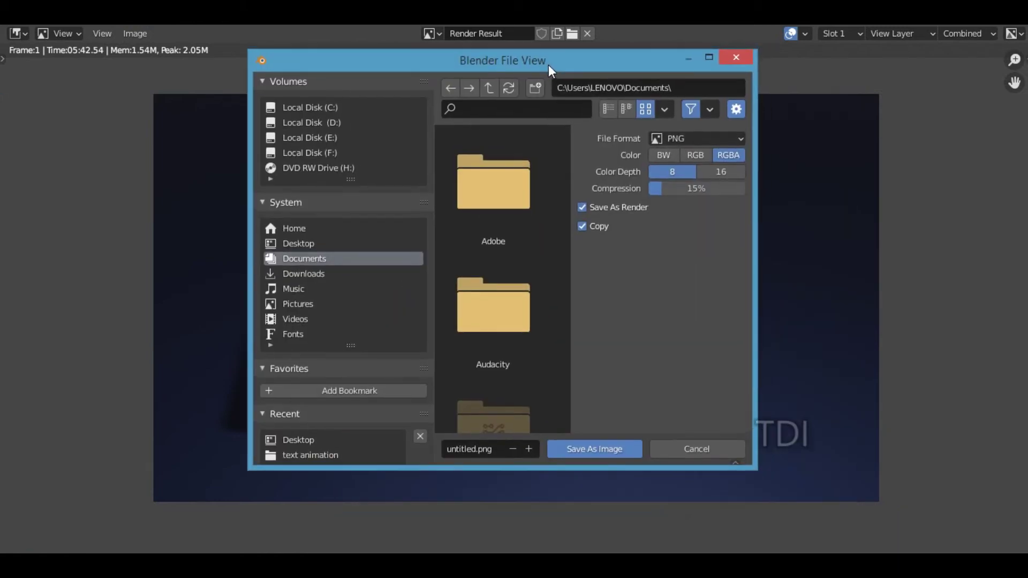
pyautogui.click(486, 453)
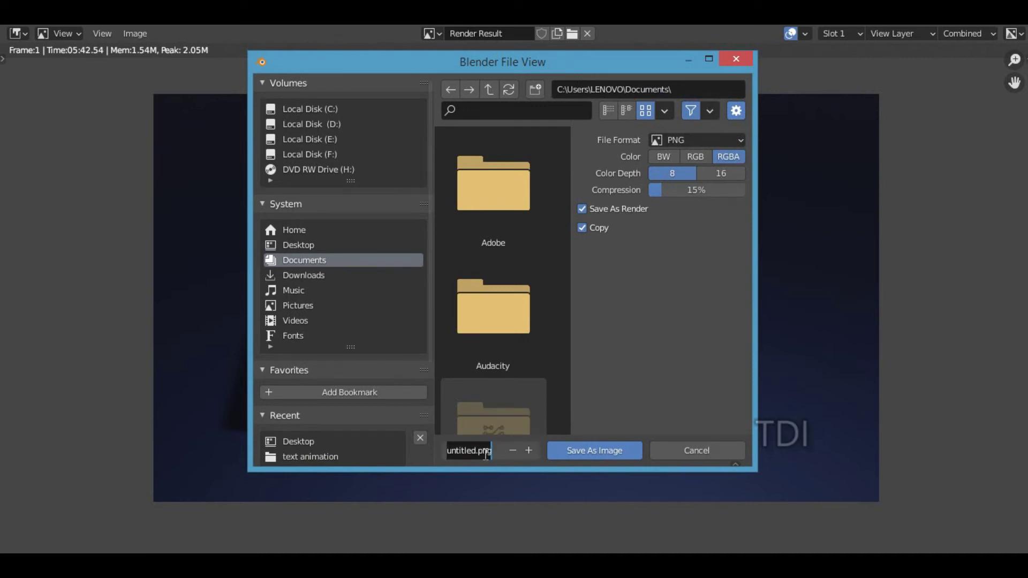
pyautogui.write('different')
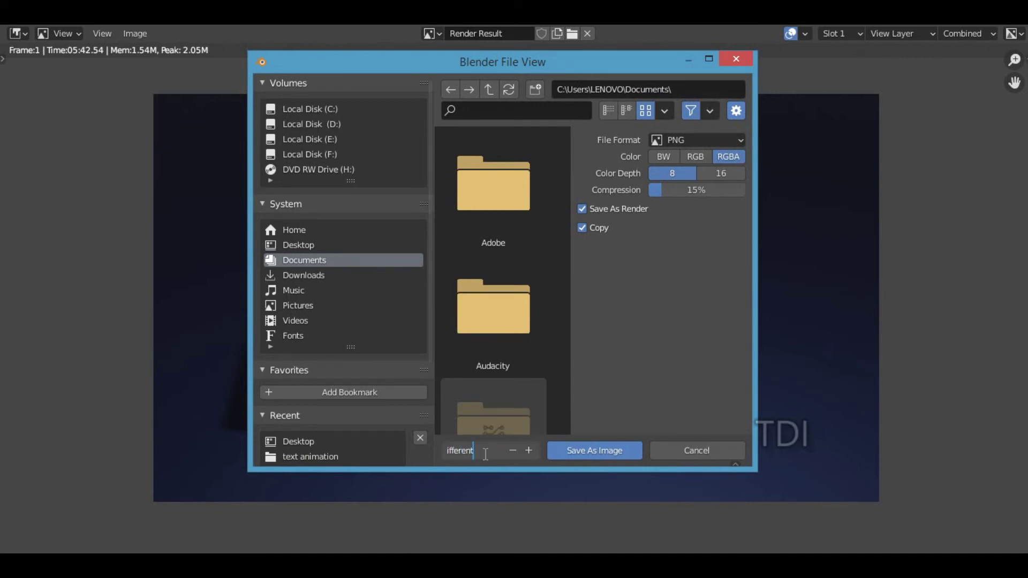
pyautogui.write(' color...')
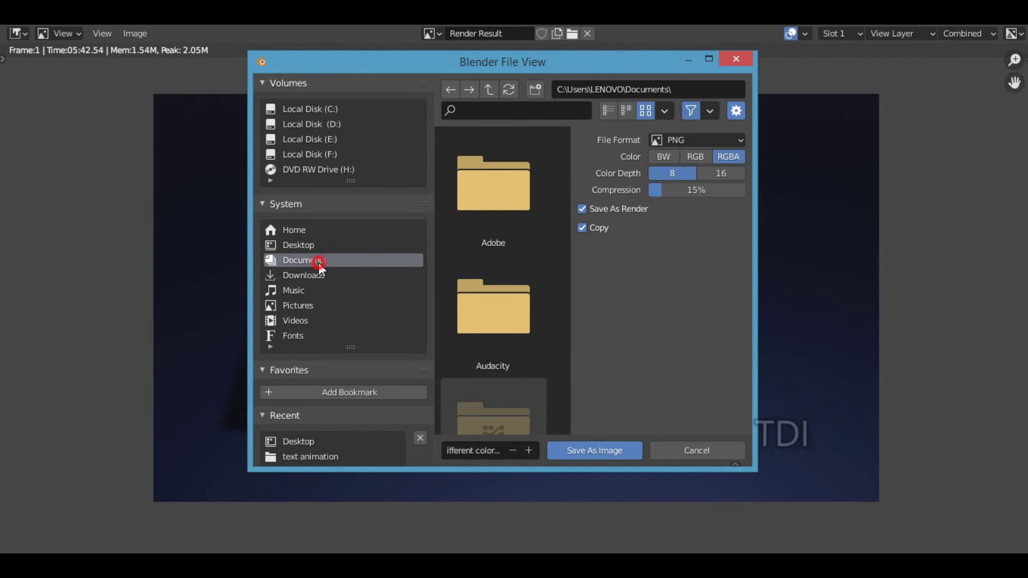
pyautogui.click(319, 265)
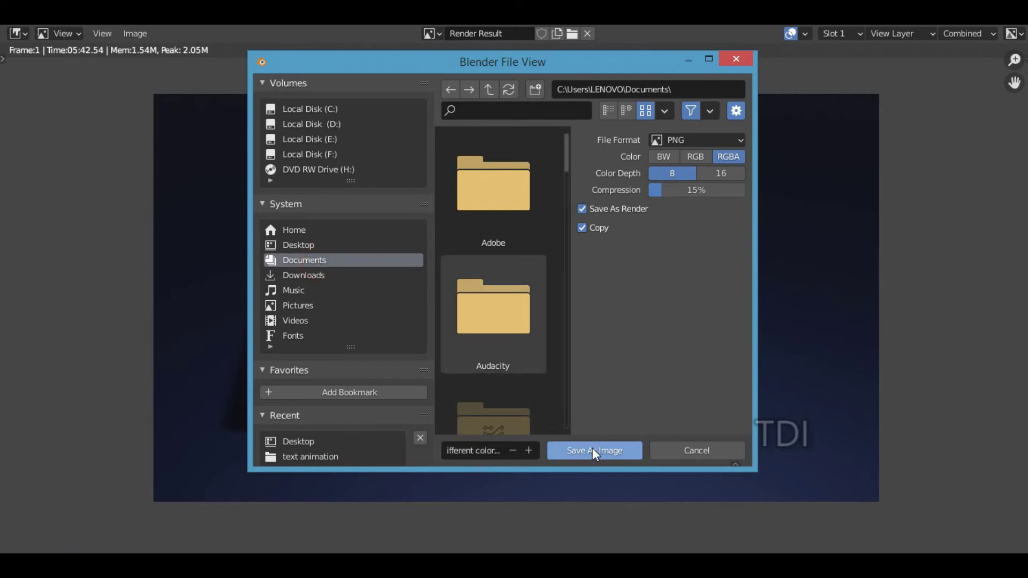
pyautogui.click(593, 451)
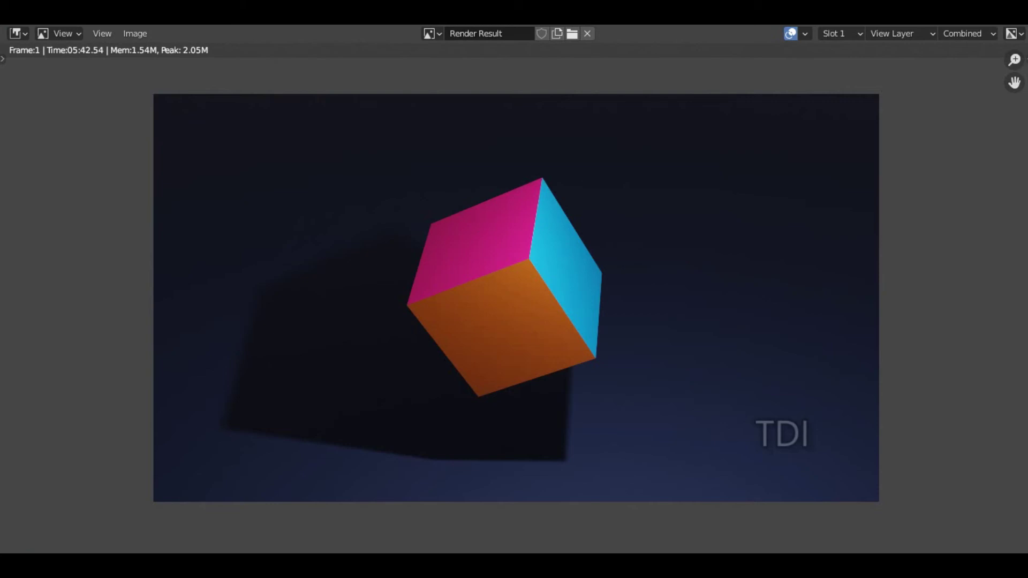
# Close the render window and make material slot 1 active
pyautogui.click(839, 505)
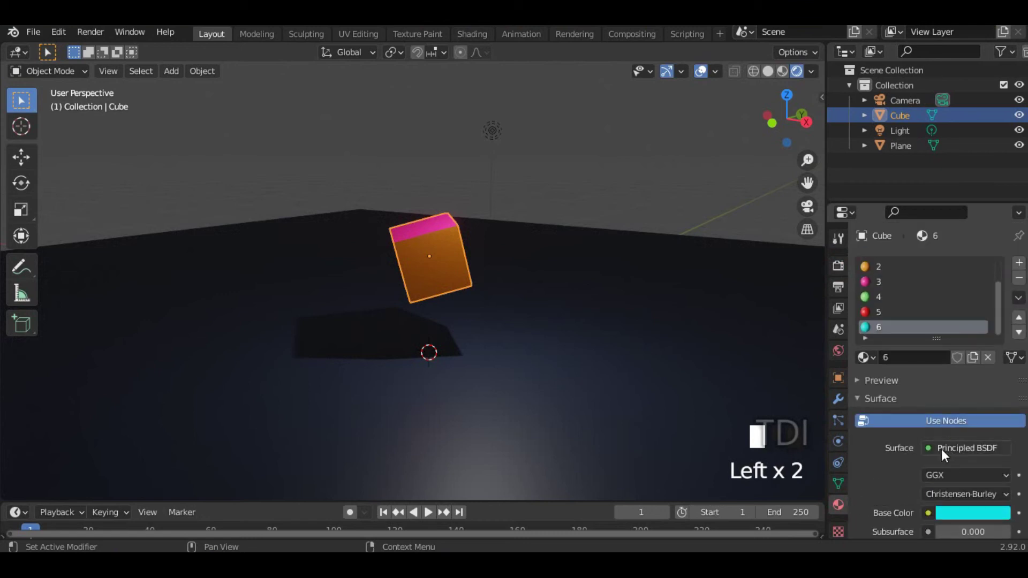
pyautogui.click(980, 452)
pyautogui.scroll(-3, 899, 284)
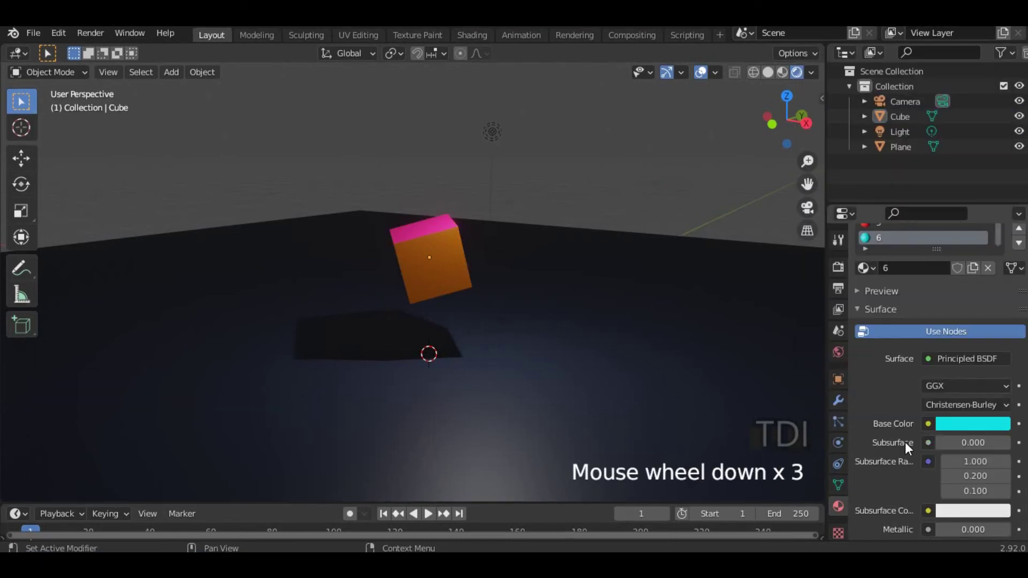
pyautogui.scroll(2, 879, 306)
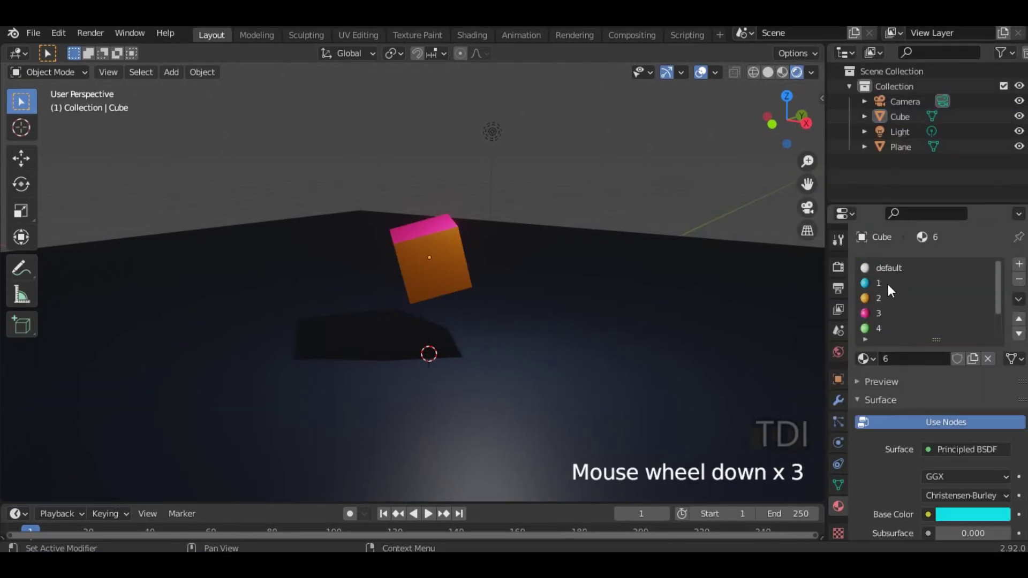
pyautogui.click(889, 282)
pyautogui.moveTo(541, 290); pyautogui.dragTo(433, 310, button='middle')
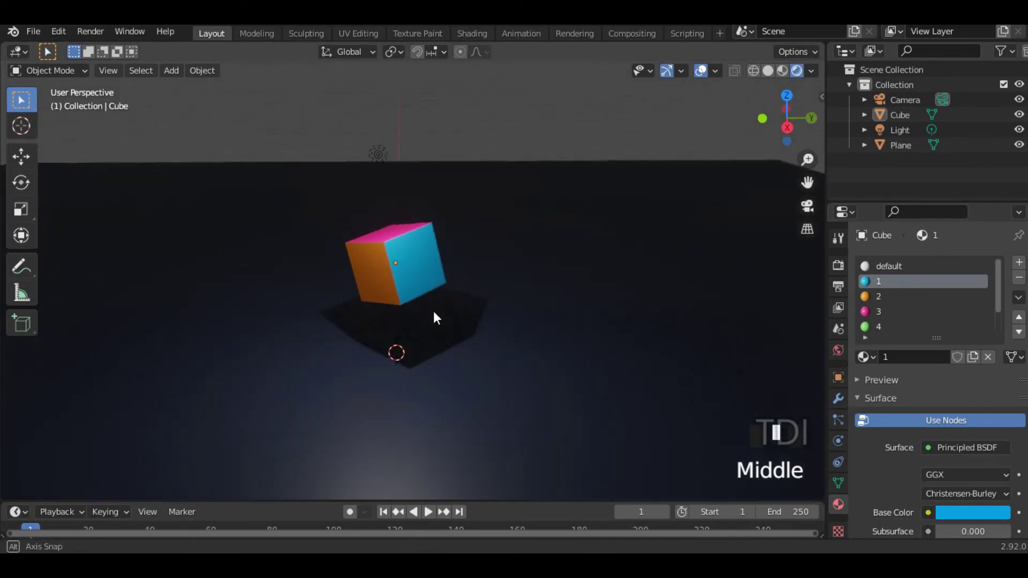
pyautogui.scroll(2, 426, 273)
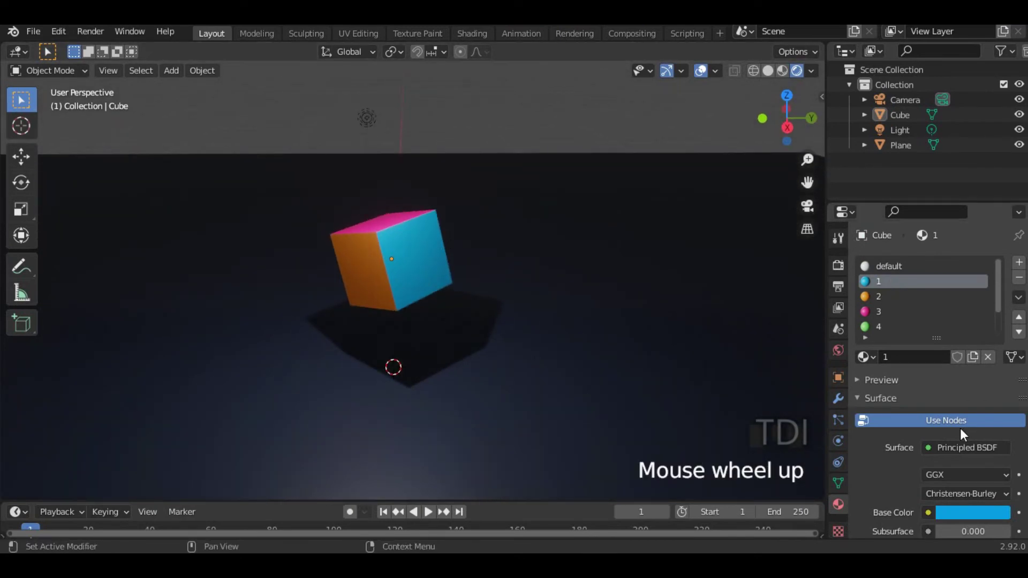
pyautogui.scroll(-3, 959, 429)
# Change material 1's Surface shader to Emission
pyautogui.click(954, 386)
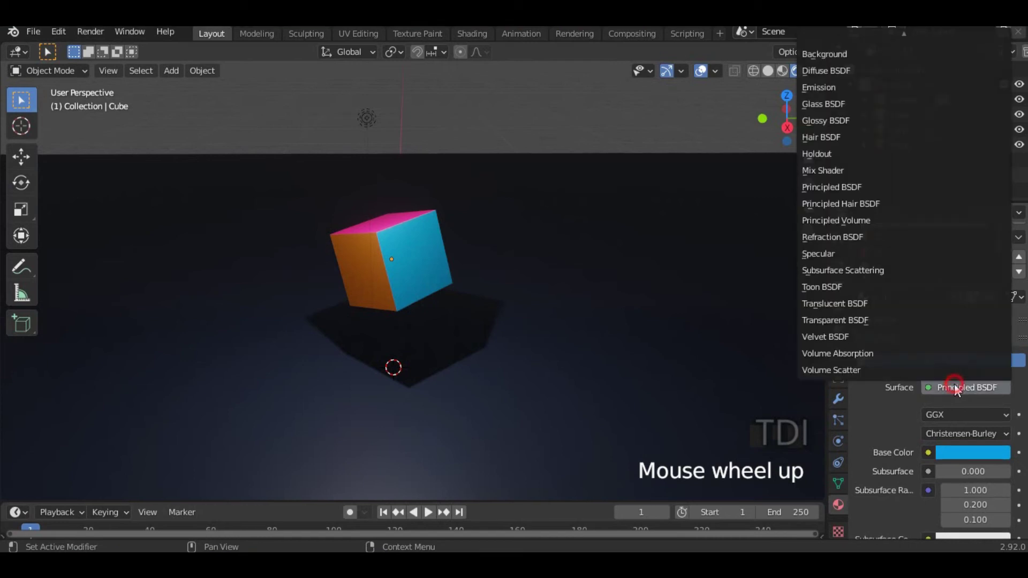
pyautogui.press('Escape')
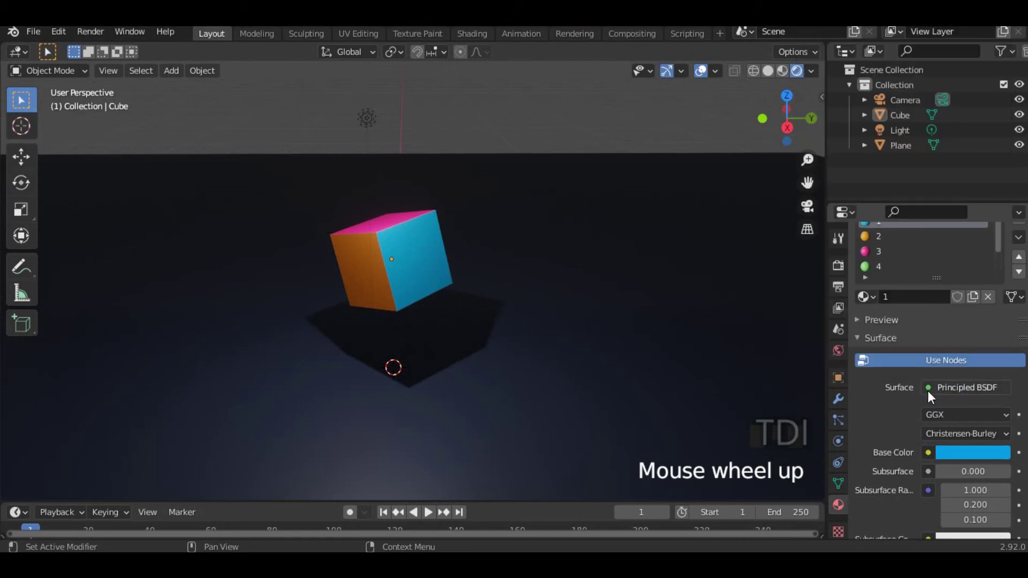
pyautogui.click(929, 387)
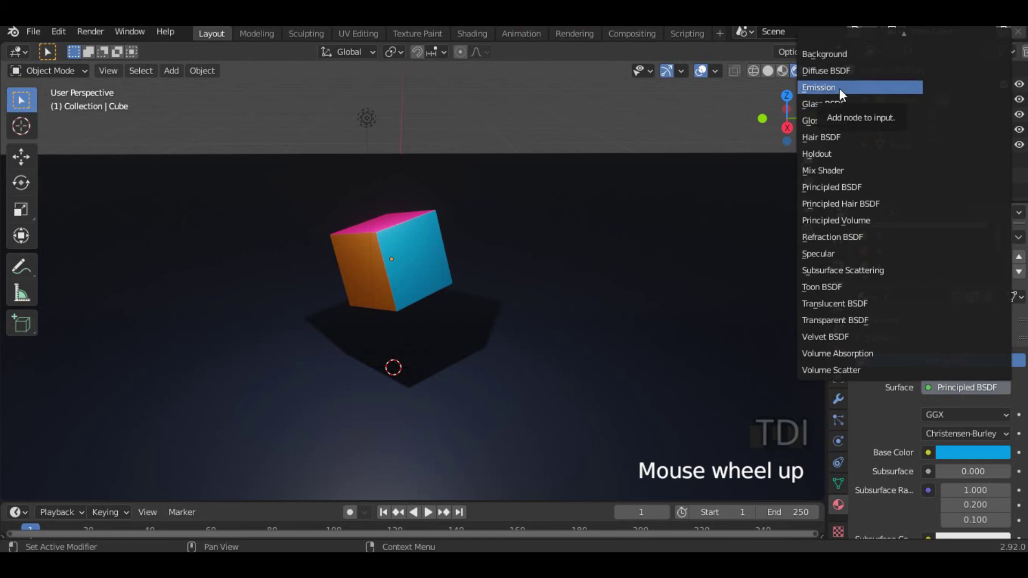
pyautogui.scroll(5, 840, 88)
pyautogui.scroll(8, 843, 98)
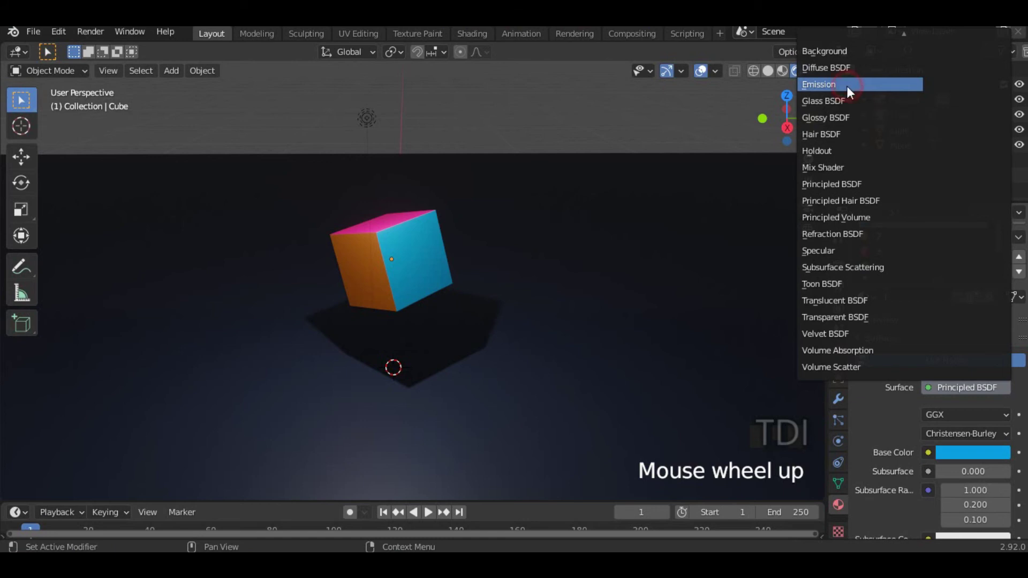
pyautogui.click(847, 86)
pyautogui.scroll(-2, 905, 354)
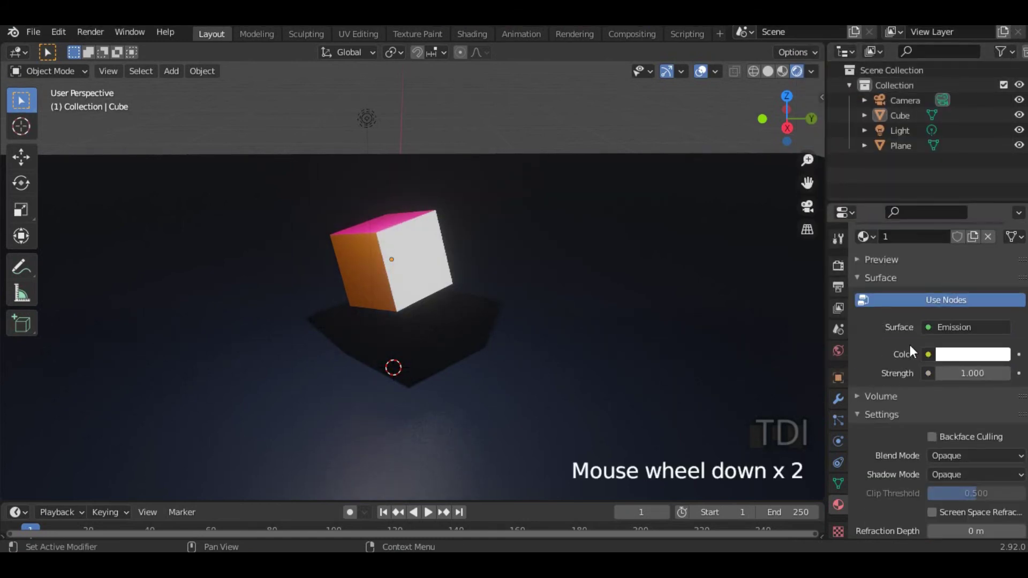
# Set the emission colour to cyan and the strength to 7
pyautogui.click(962, 355)
pyautogui.moveTo(937, 194); pyautogui.dragTo(945, 141)
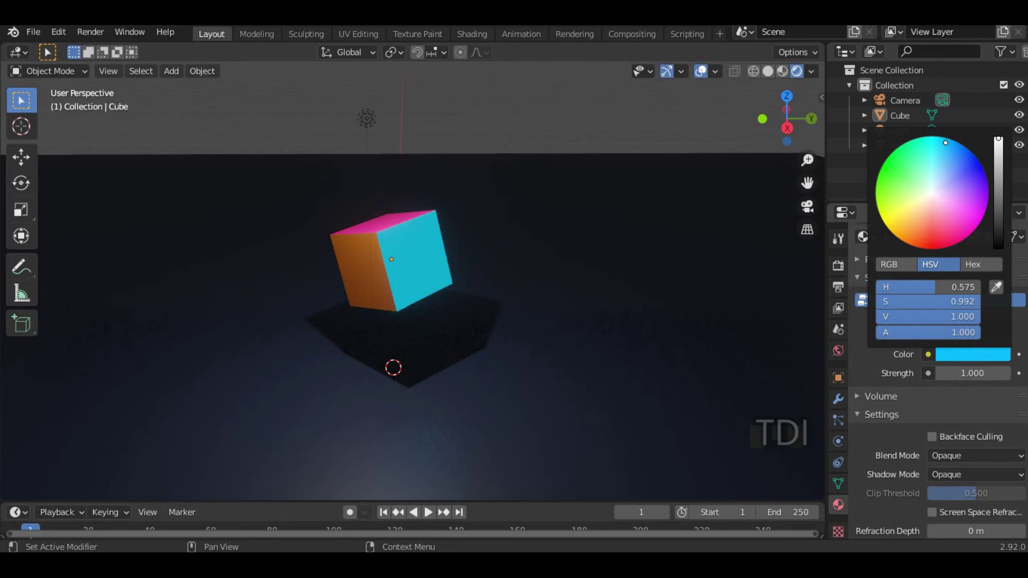
pyautogui.click(962, 375)
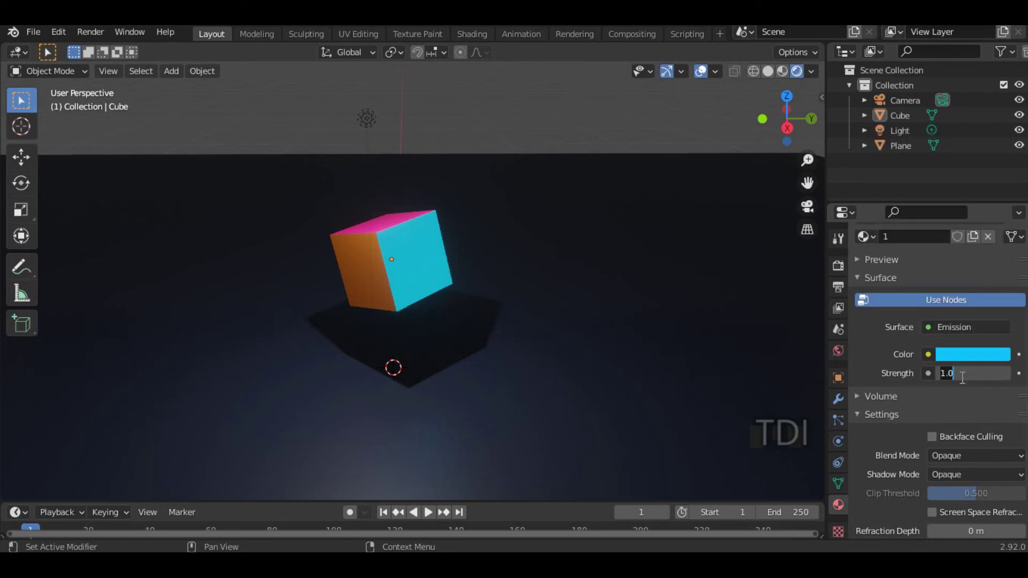
pyautogui.write('7')
pyautogui.press('Return')
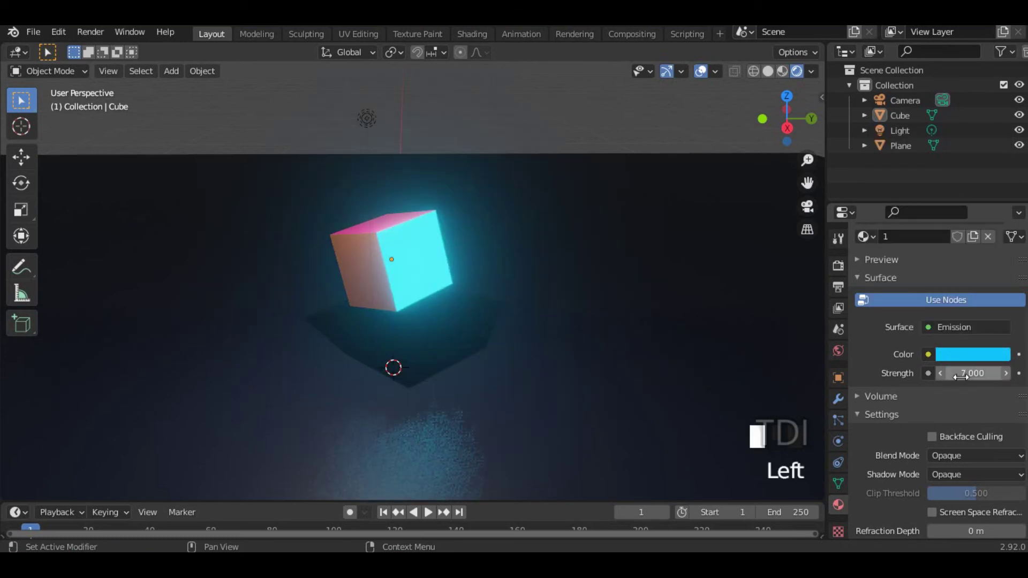
pyautogui.moveTo(497, 320); pyautogui.dragTo(420, 269, button='middle')
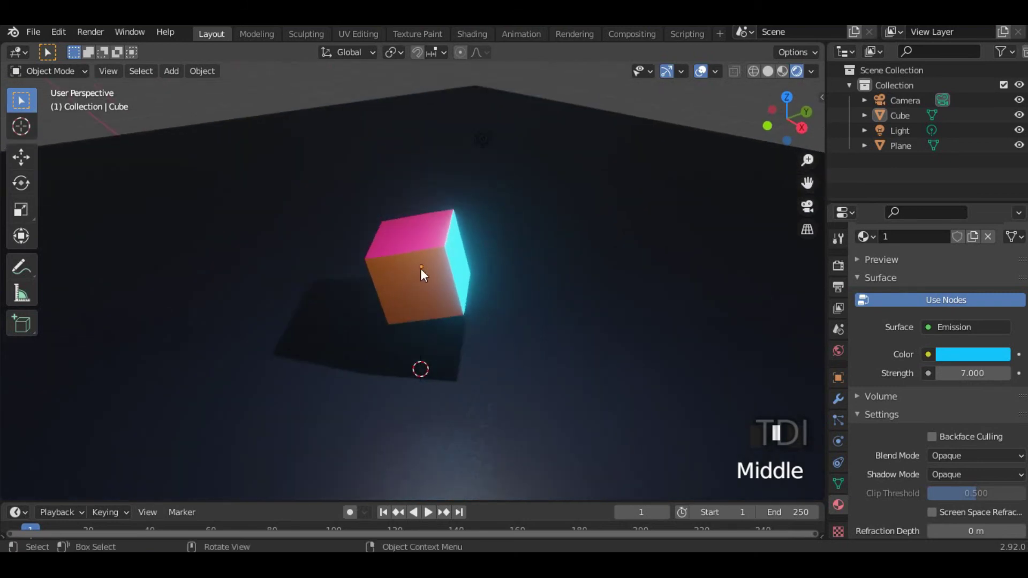
# Select the cube and make material slot 3 active
pyautogui.click(416, 240)
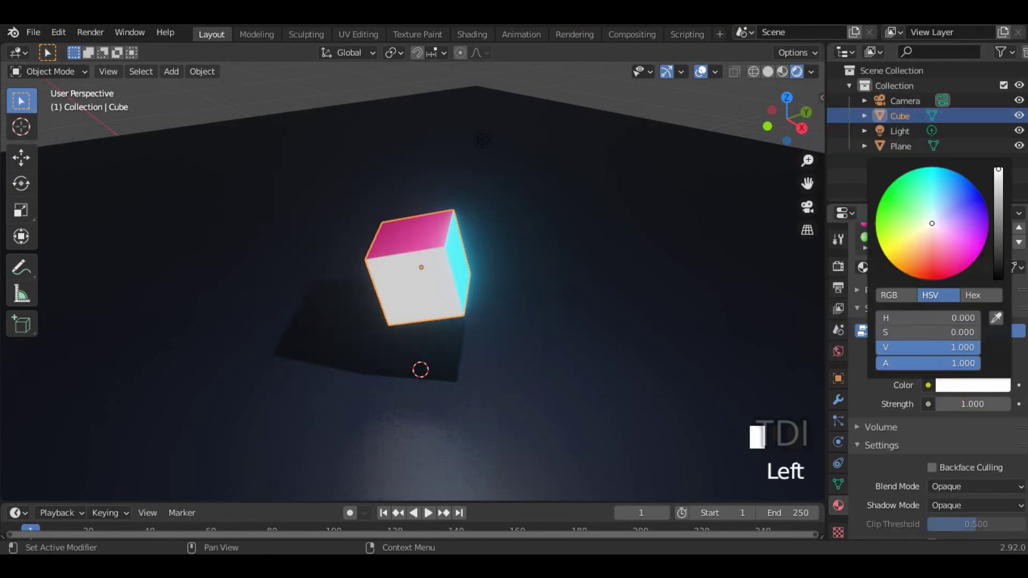
pyautogui.click(455, 250)
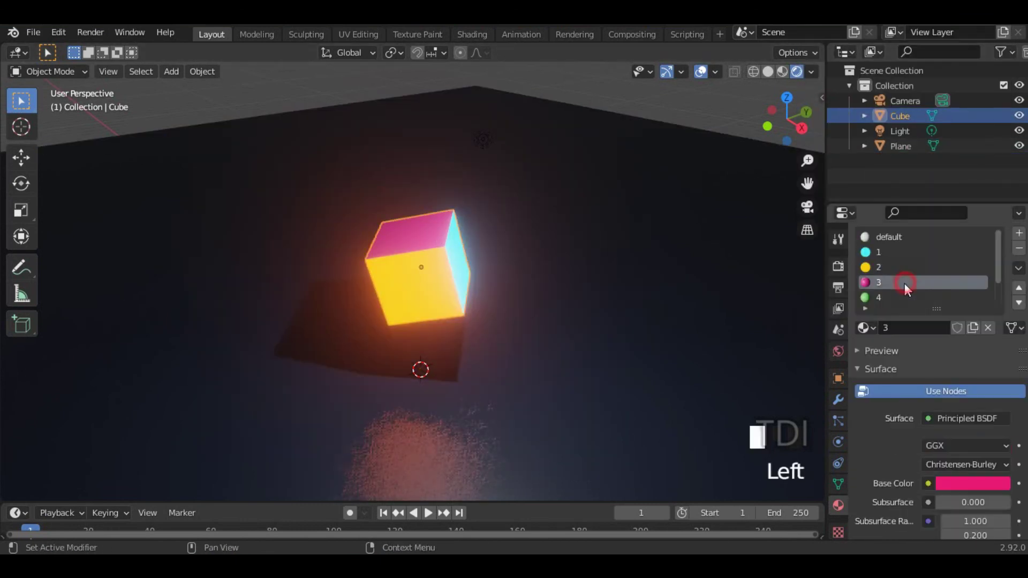
pyautogui.press('Tab')
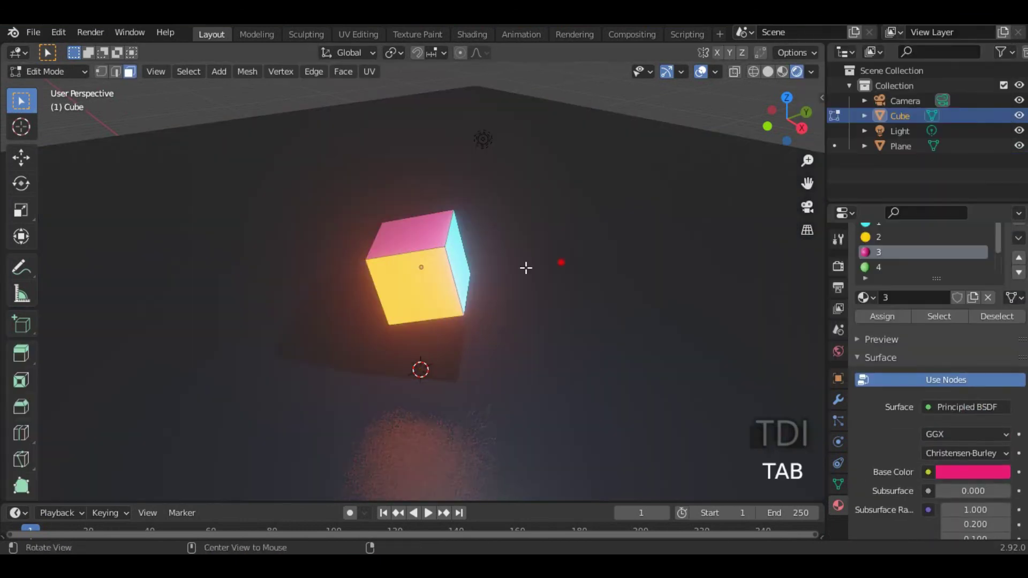
pyautogui.click(542, 246)
pyautogui.press('Tab')
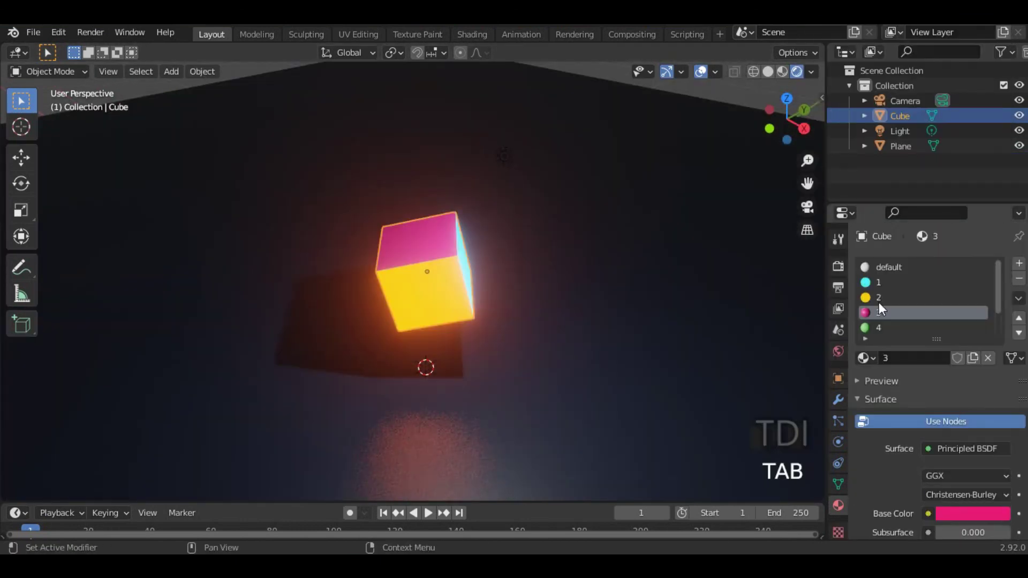
pyautogui.scroll(-2, 954, 299)
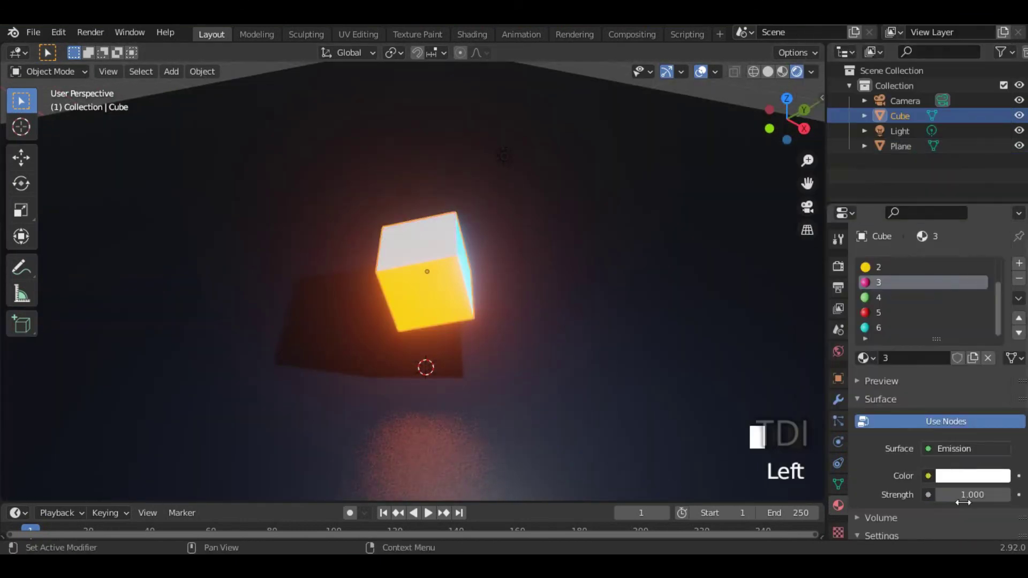
# Set emission colours and strength 7 on the remaining slots, giving pink and cyan glowing faces
pyautogui.click(973, 475)
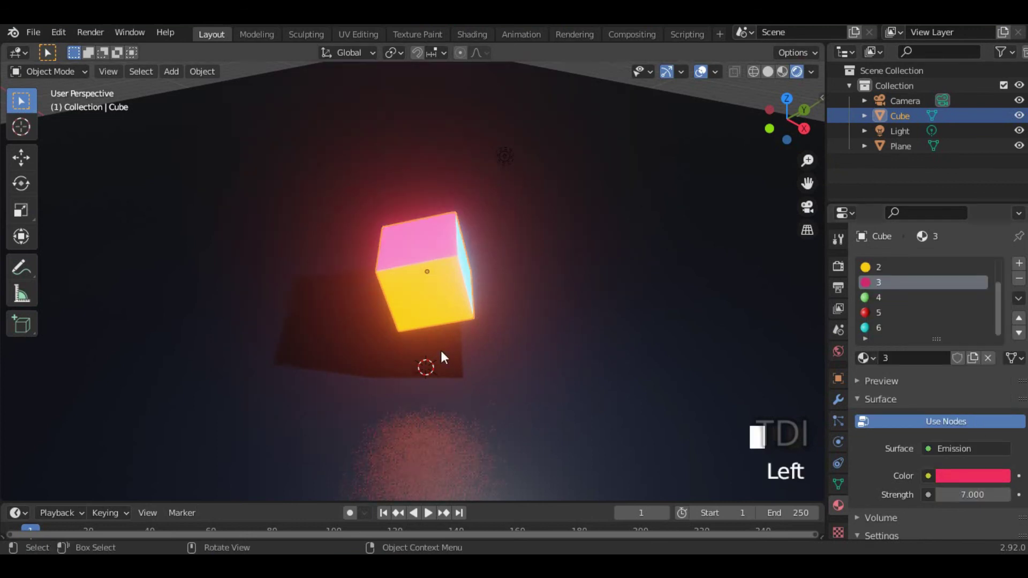
pyautogui.doubleClick(968, 495)
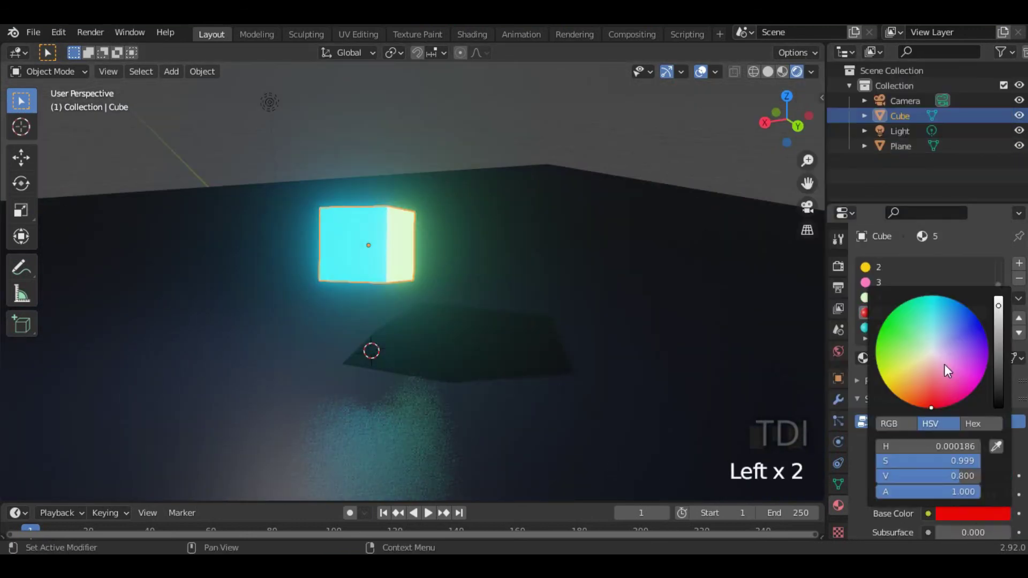
pyautogui.click(946, 475)
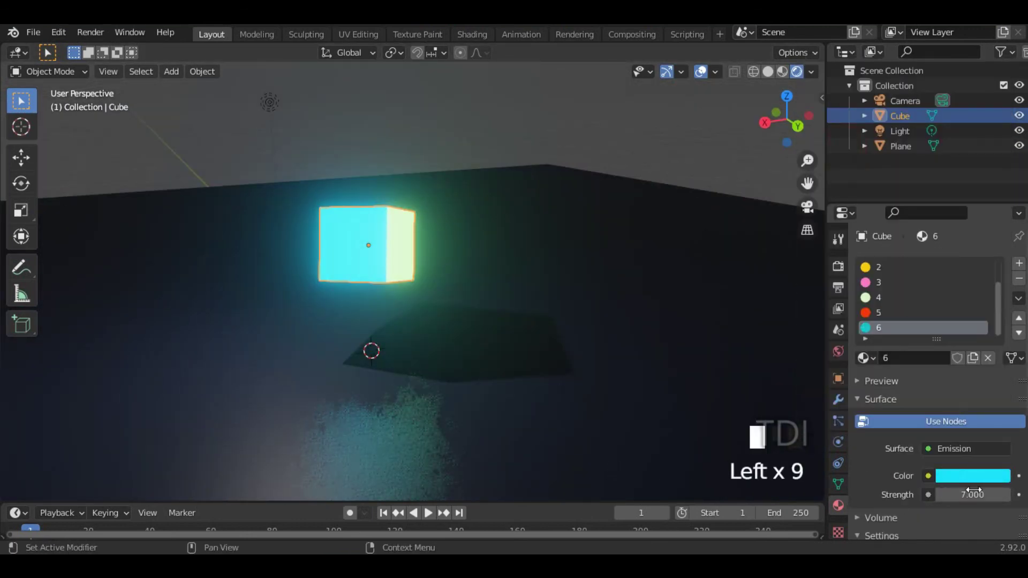
pyautogui.moveTo(514, 160); pyautogui.dragTo(679, 282, button='middle')
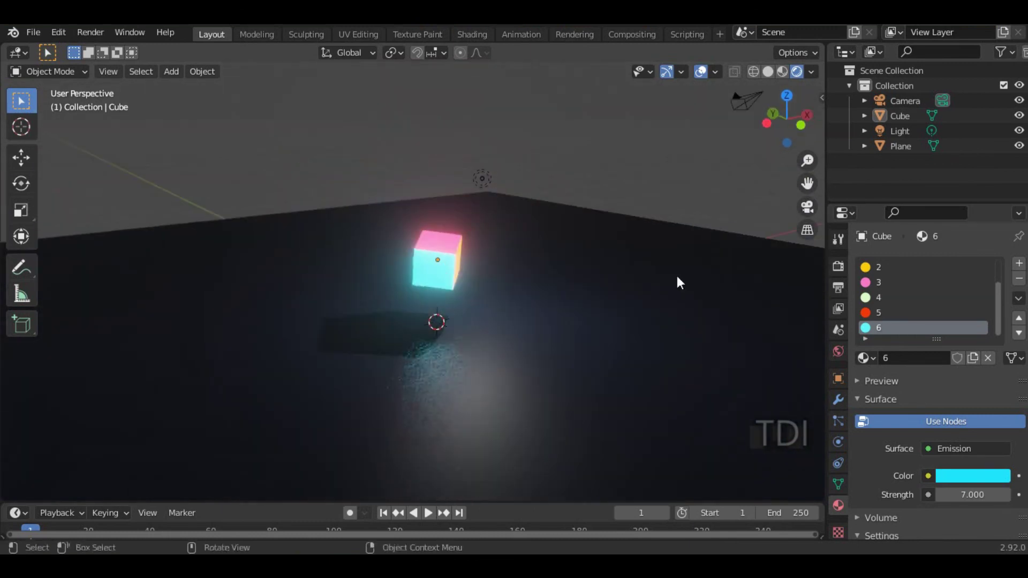
pyautogui.click(839, 265)
# Keep Eevee as the render engine and turn Bloom off to compare the cube without glow
pyautogui.click(963, 262)
pyautogui.click(963, 262)
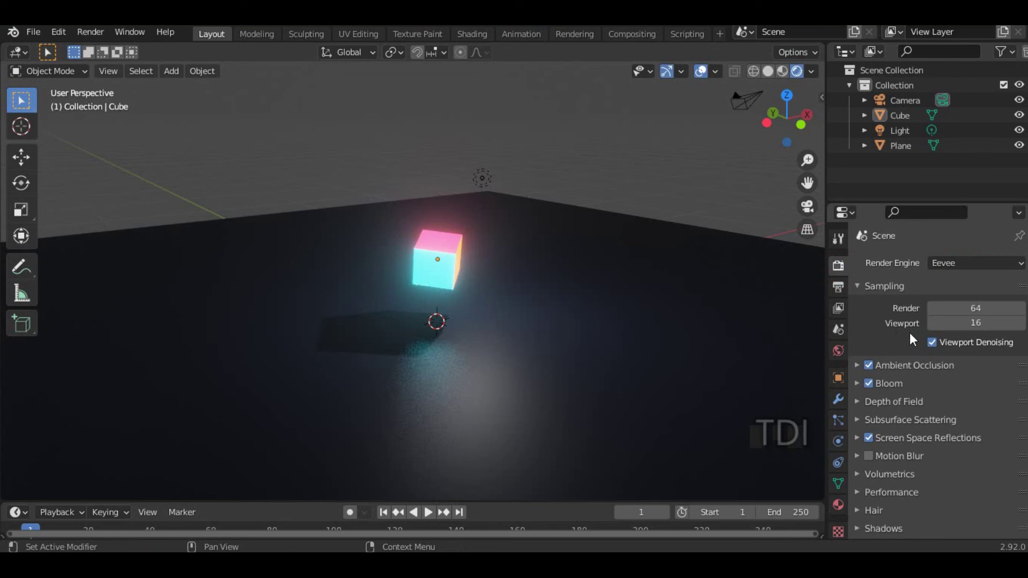
pyautogui.click(869, 383)
pyautogui.moveTo(648, 369); pyautogui.dragTo(535, 339, button='middle')
pyautogui.scroll(5, 536, 335)
pyautogui.keyDown('shift'); pyautogui.moveTo(569, 302); pyautogui.dragTo(707, 348, button='middle'); pyautogui.keyUp('shift')
# Re-enable Bloom and orbit the view around the glowing cube
pyautogui.click(869, 384)
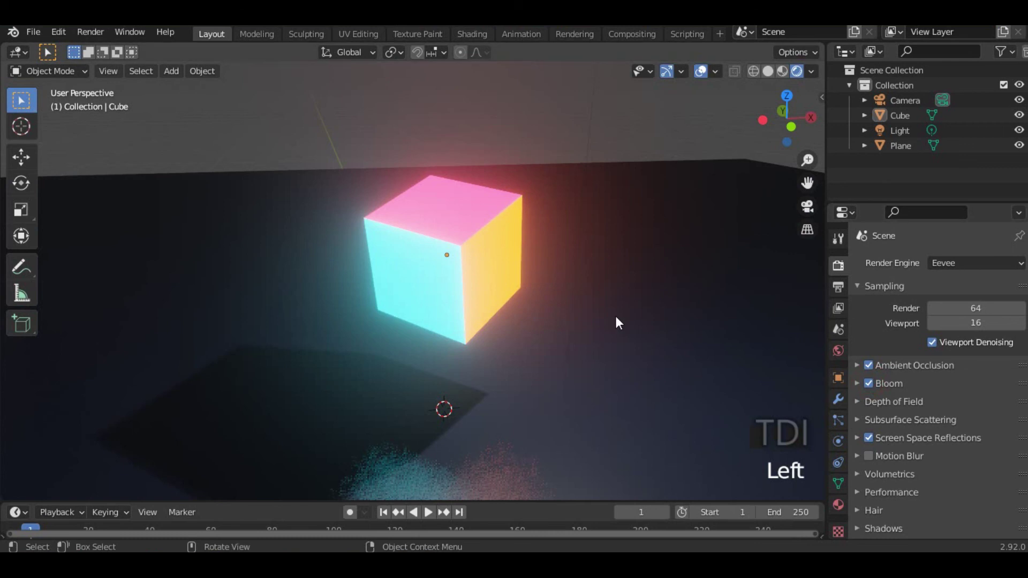
pyautogui.scroll(-3, 599, 316)
pyautogui.moveTo(600, 316); pyautogui.dragTo(552, 329, button='middle')
pyautogui.click(575, 152)
# Switch to camera view and lower the World background colour value from 0.051 to about 0.009
pyautogui.press('KP_0')
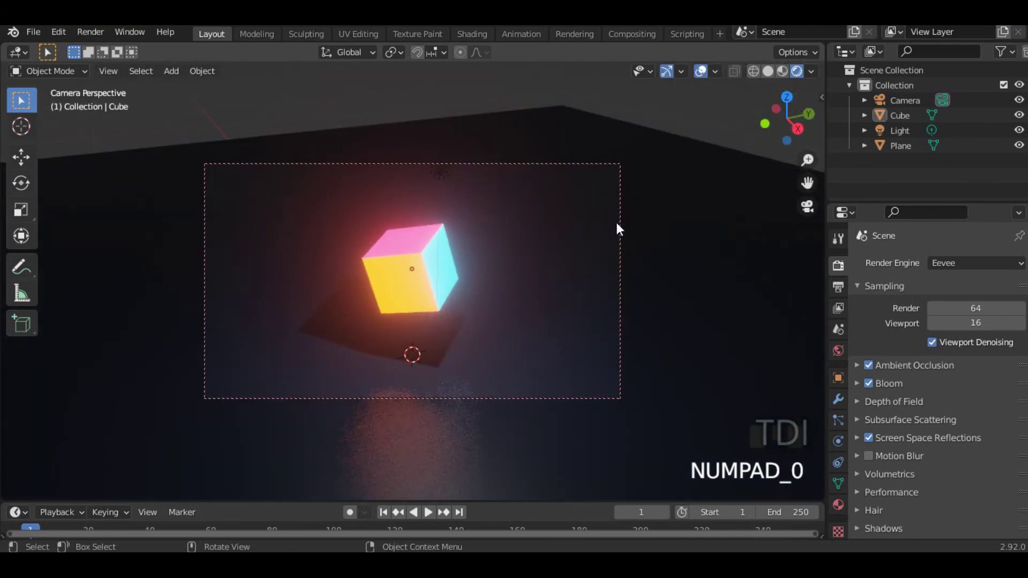
pyautogui.click(839, 350)
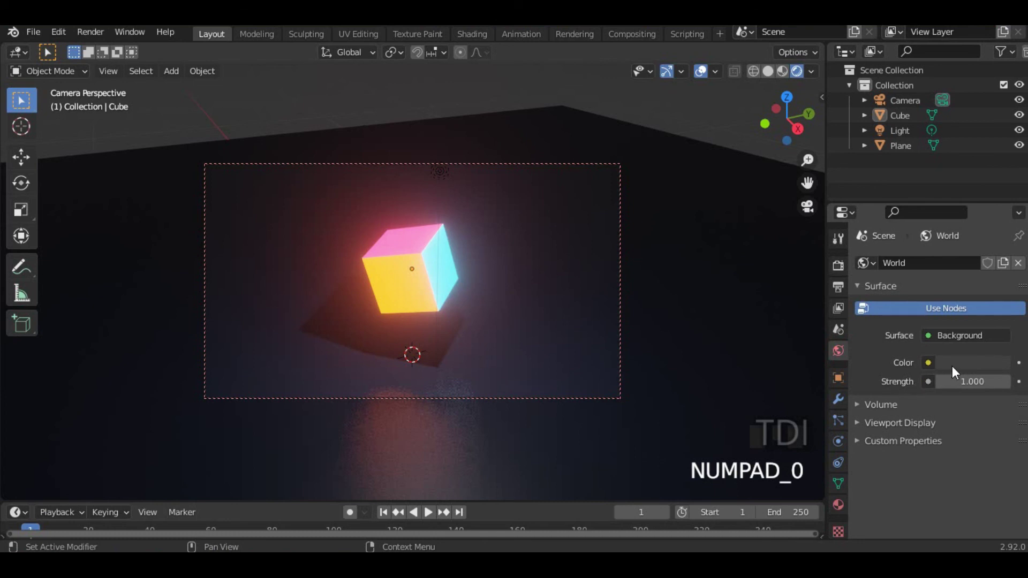
pyautogui.click(991, 364)
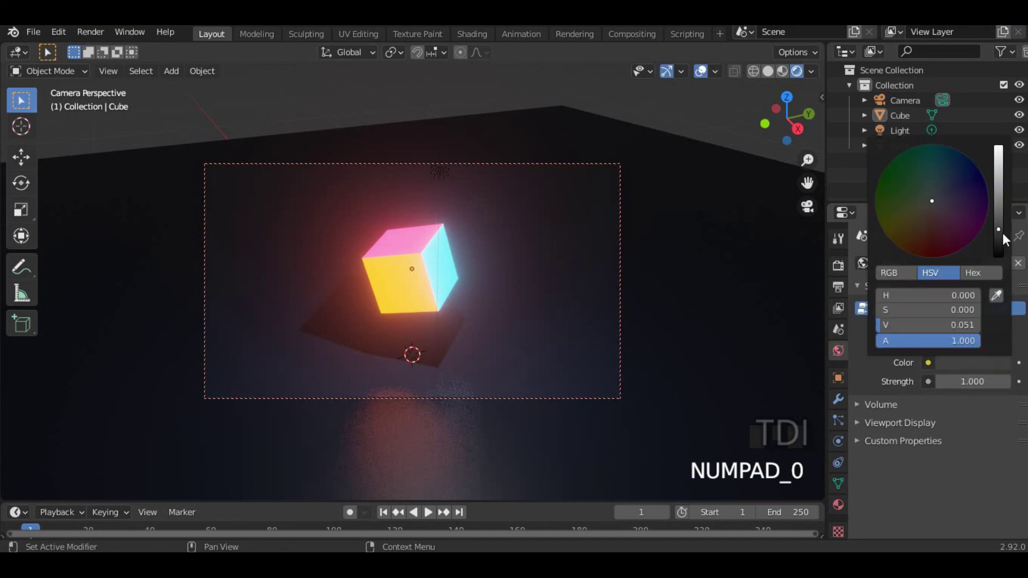
pyautogui.moveTo(998, 226); pyautogui.dragTo(998, 247)
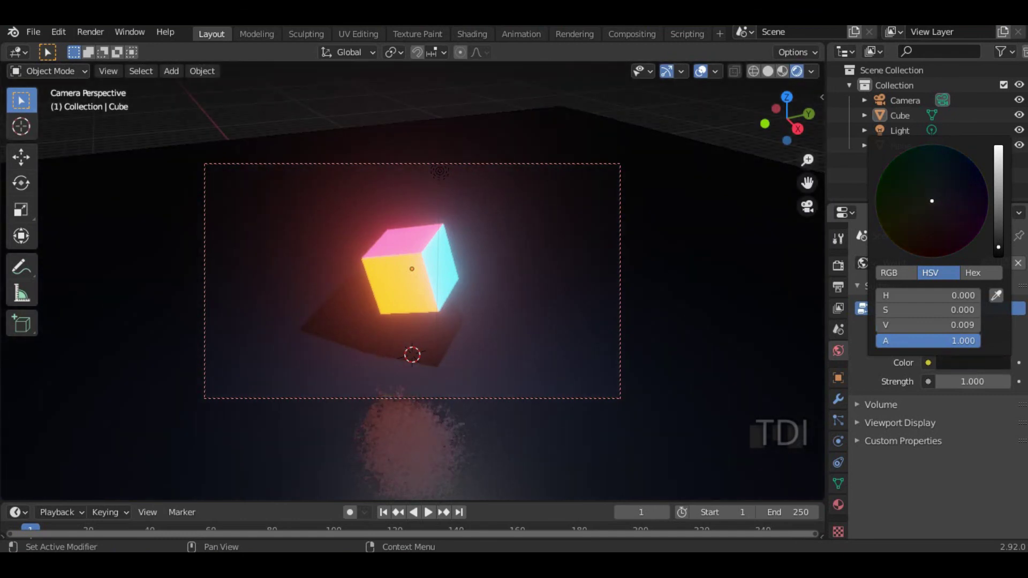